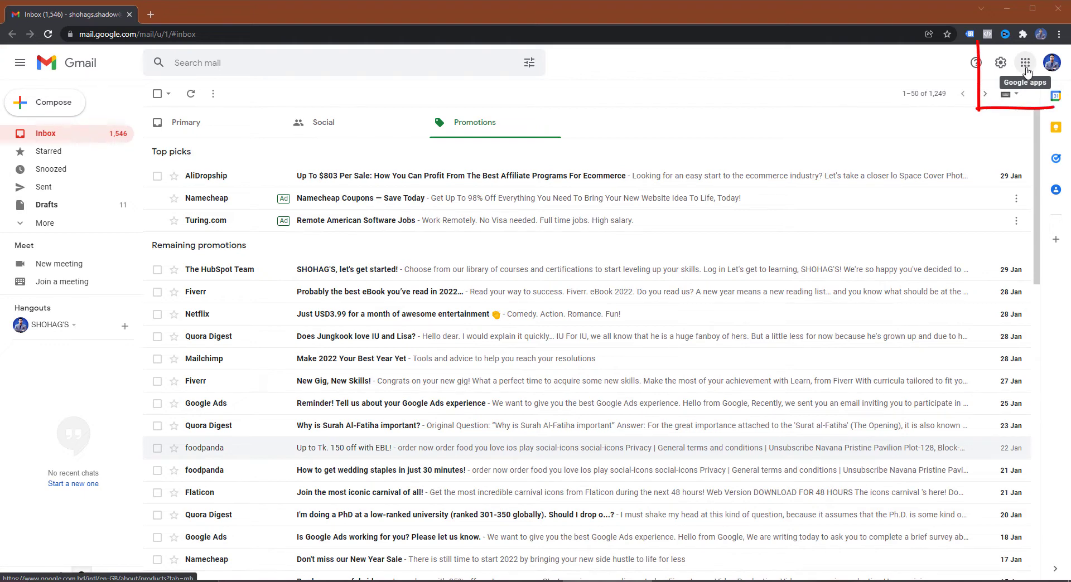
Step: Open Google Contacts in a new tab, open and cancel Import, then show the create-contact options
left_click(1025, 70)
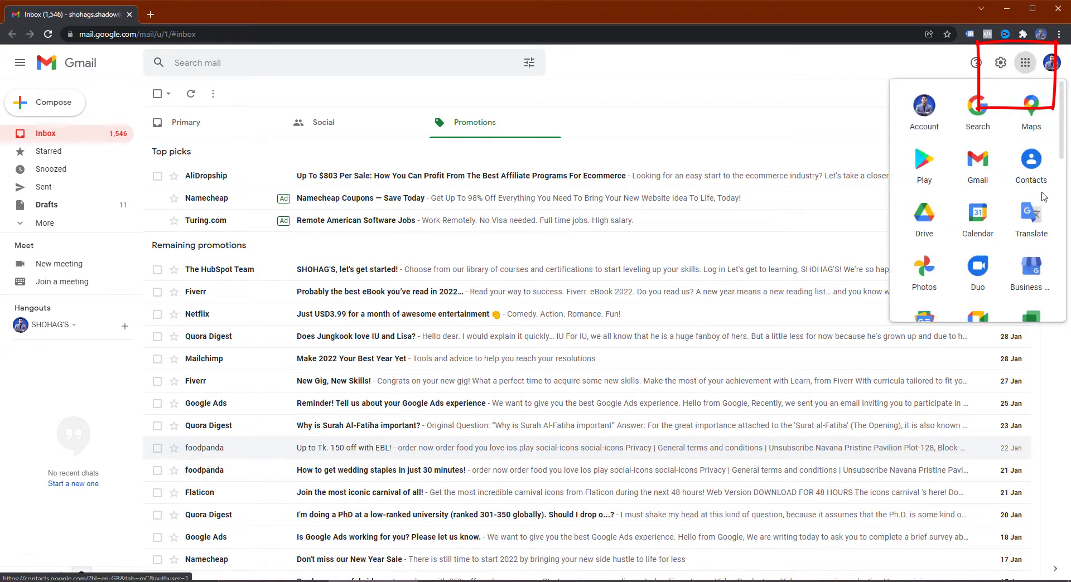
left_click(1032, 164)
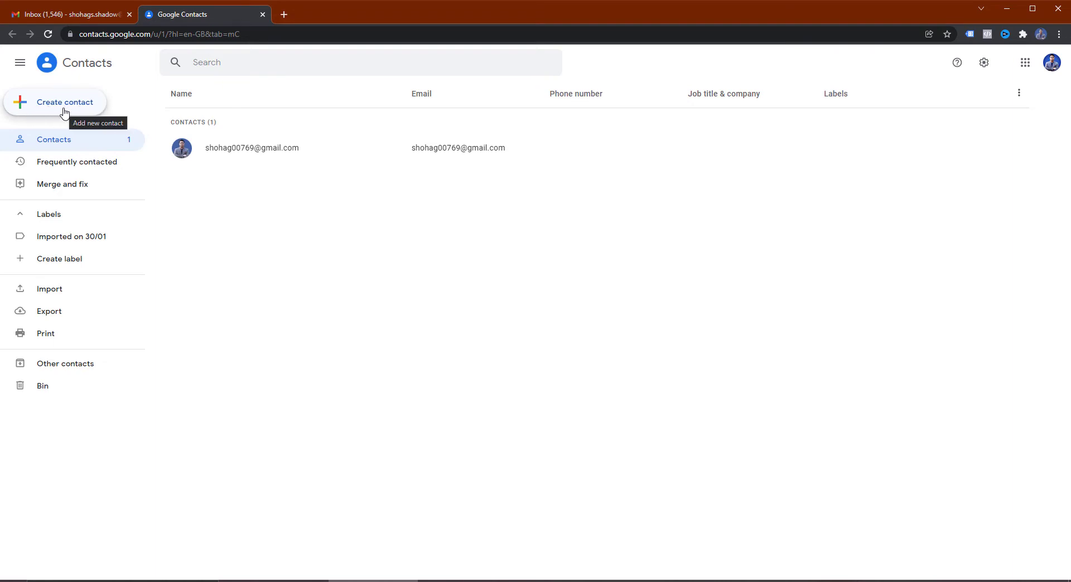
left_click(48, 297)
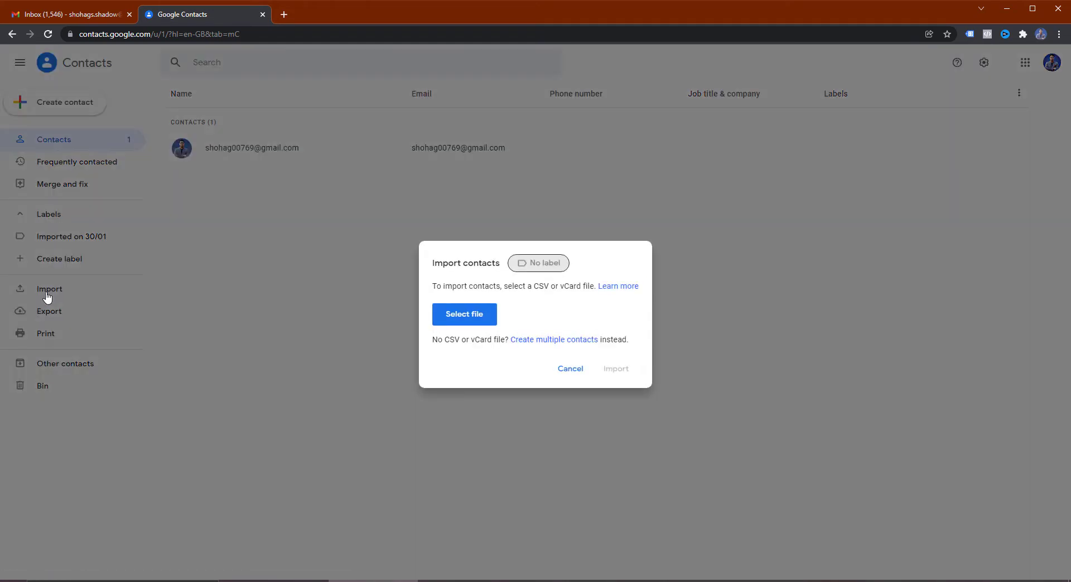
left_click(574, 369)
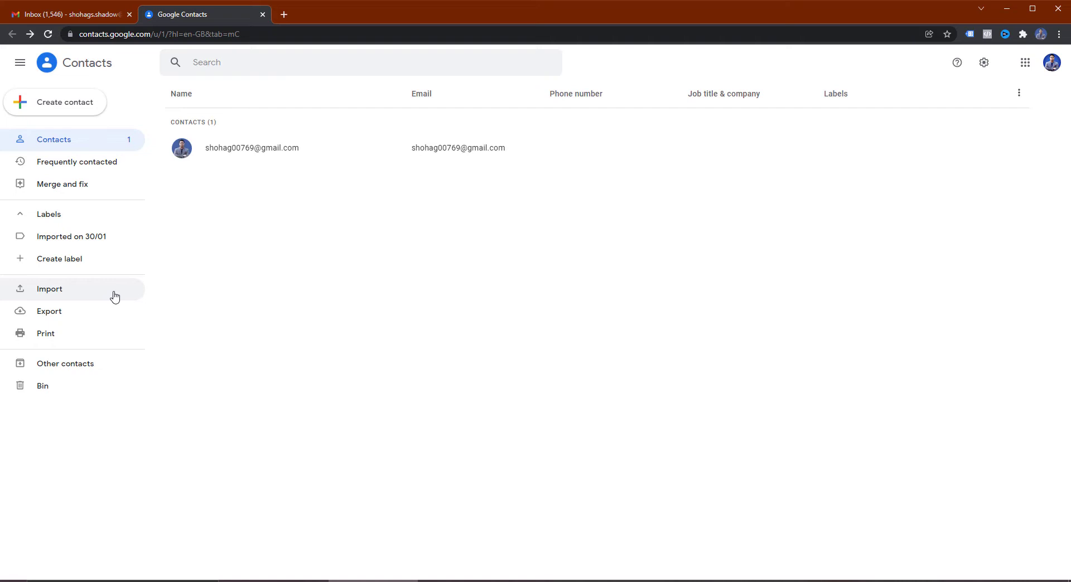
left_click(51, 107)
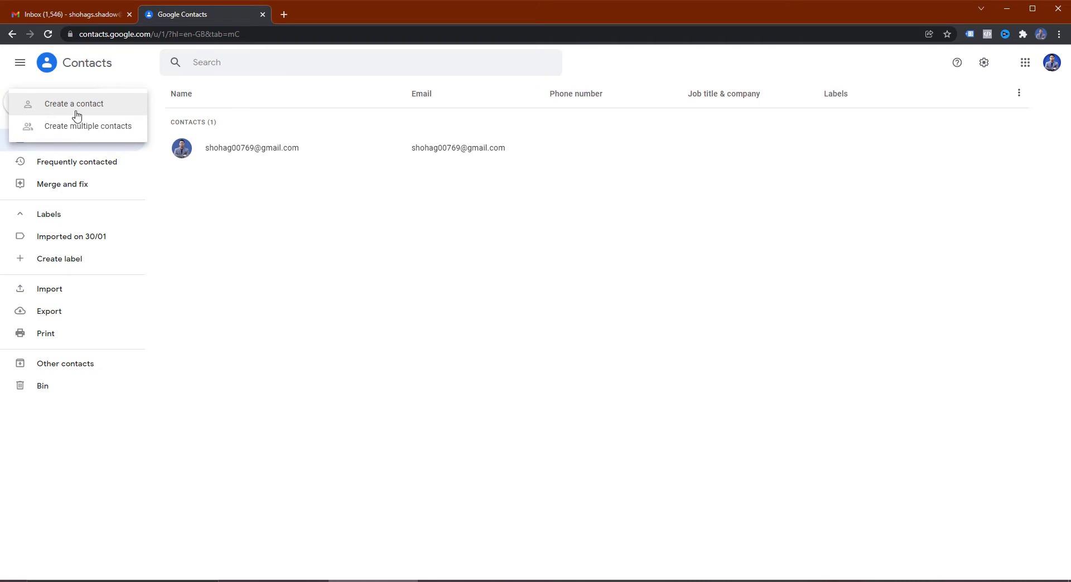
Step: Create a single new contact and enter the contact's first name and Yahoo e-mail address
left_click(77, 110)
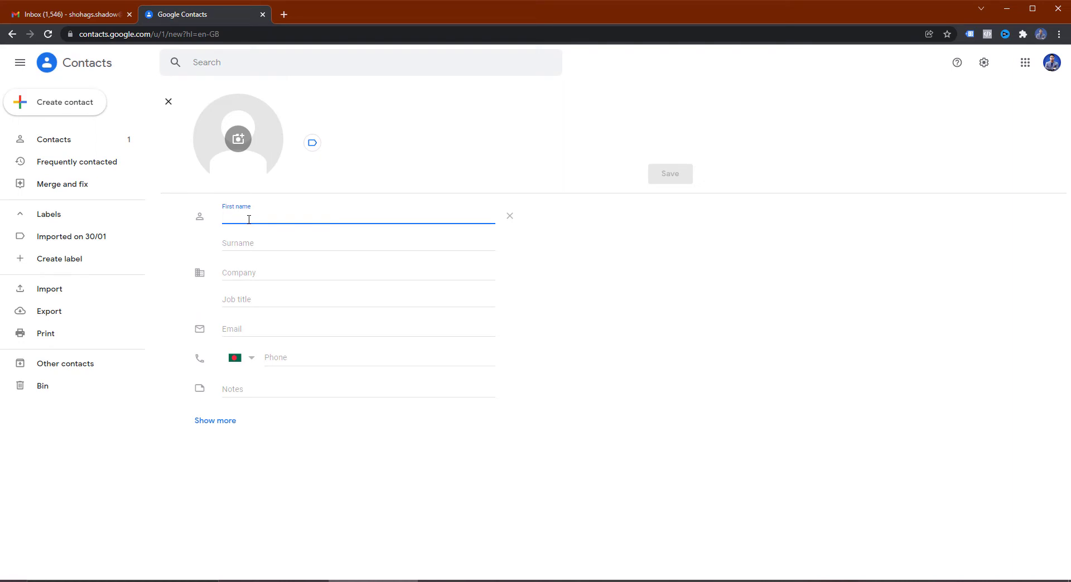
type("A")
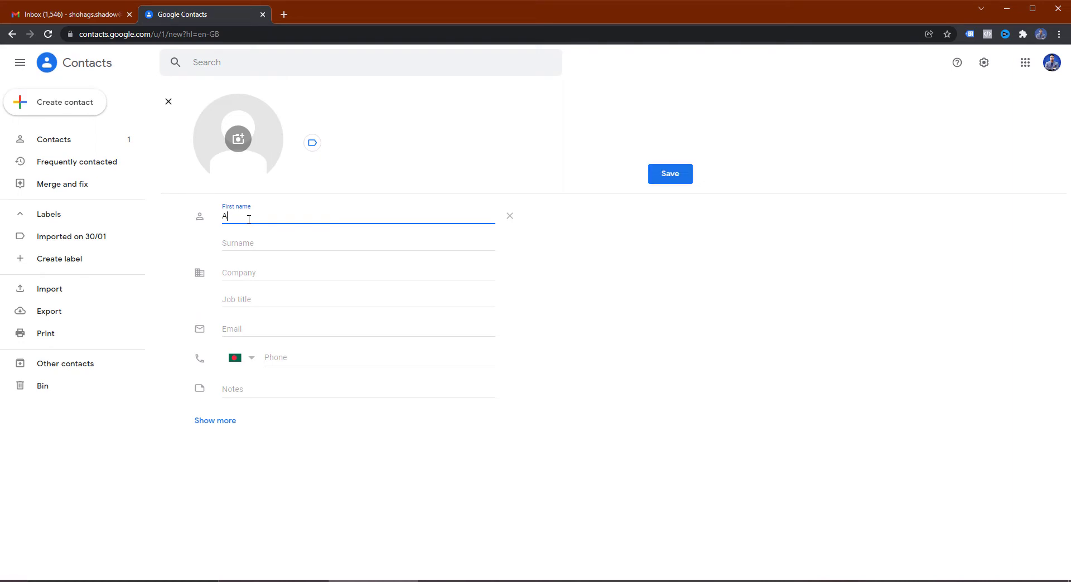
type("shraful")
left_click(235, 332)
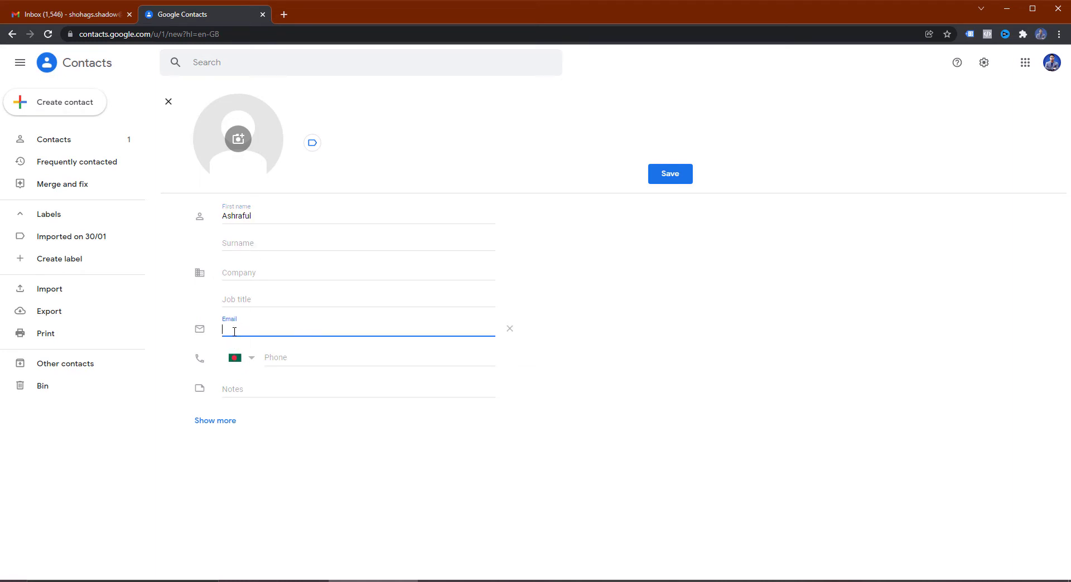
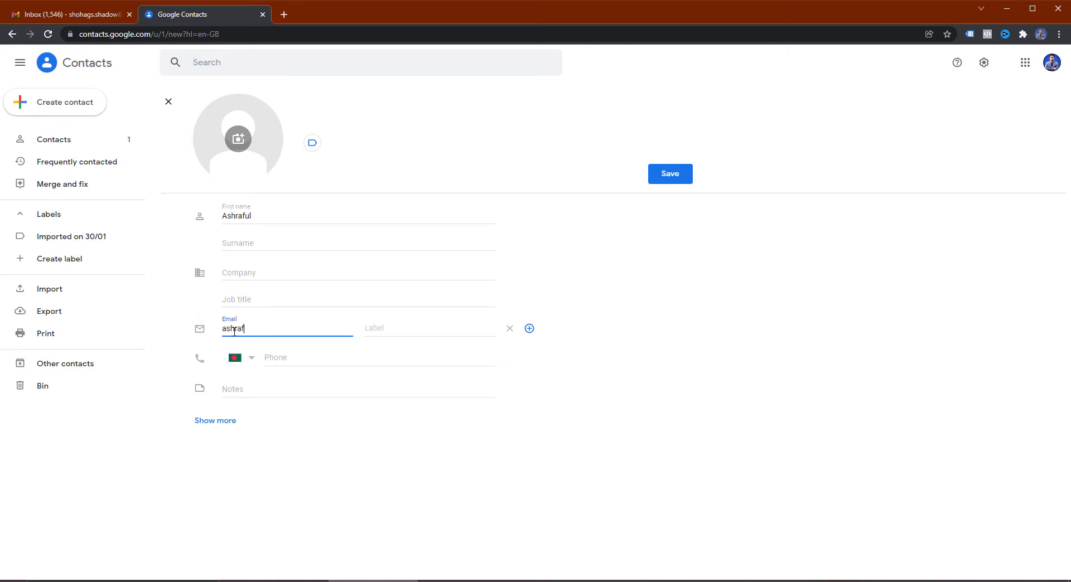
left_click(541, 349)
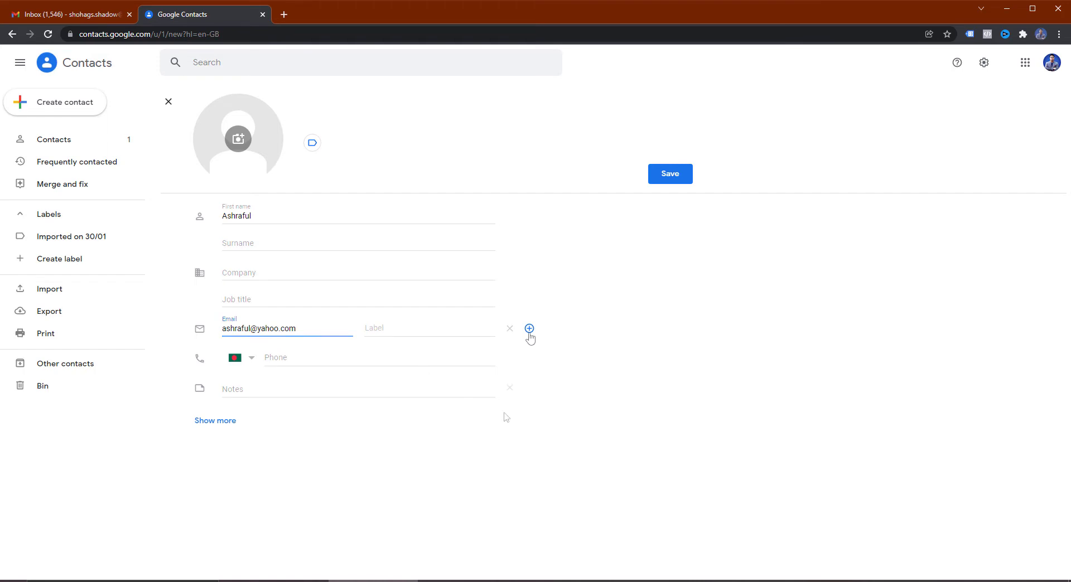
Step: Save the new contact and switch to the Frequently contacted list
left_click(679, 181)
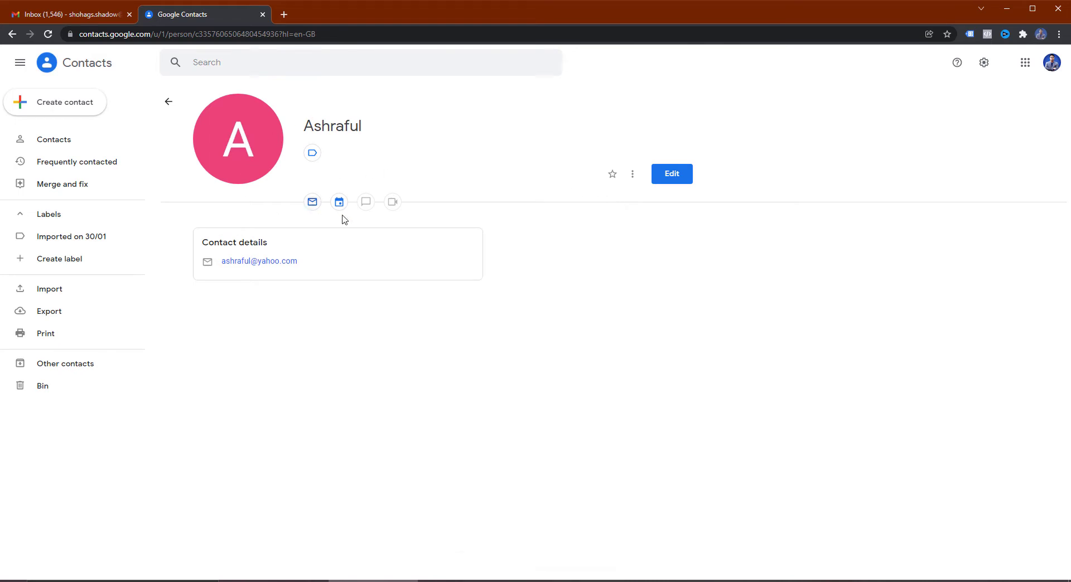
left_click(66, 171)
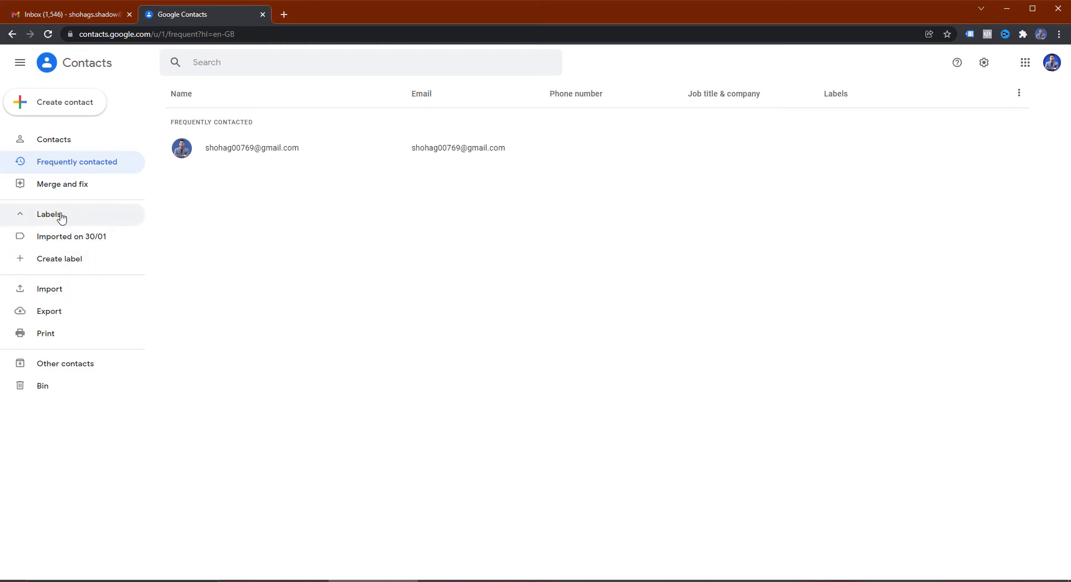
Step: Create a contact label named 'Digital Marketing Team'
left_click(59, 266)
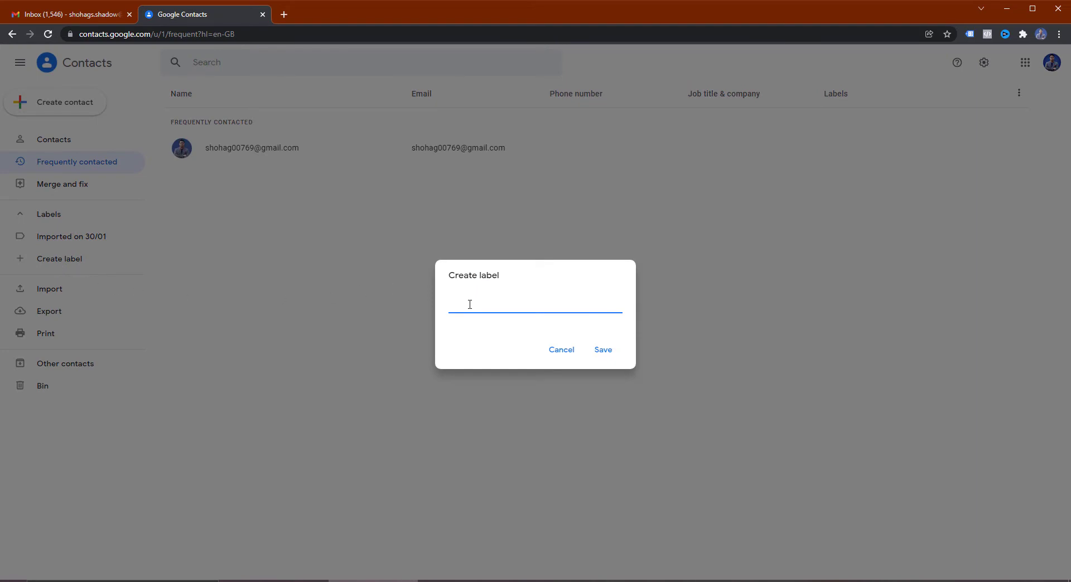
type("Digital Marketing Team")
left_click(604, 350)
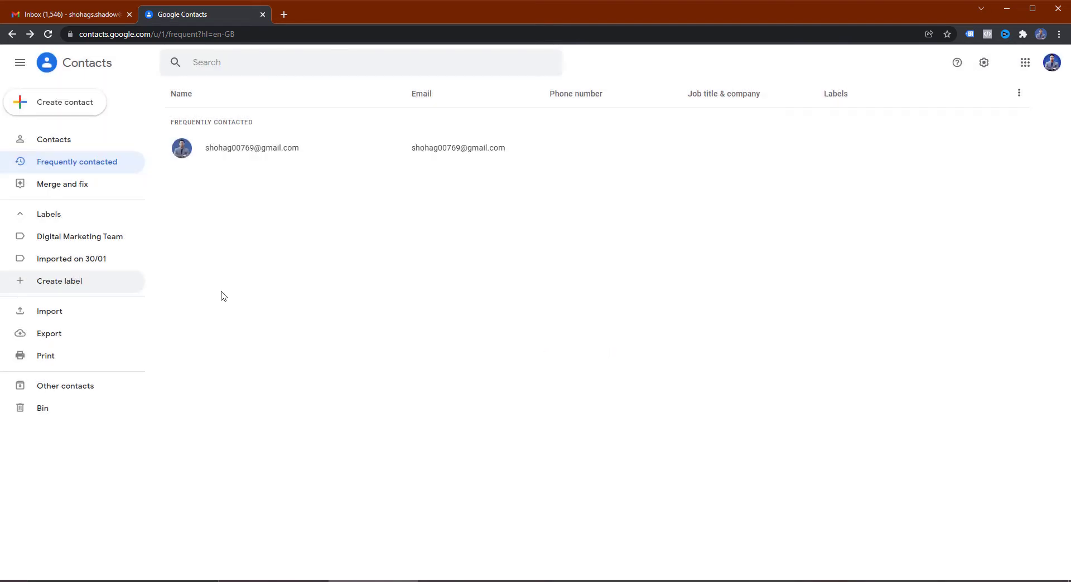
Step: Check the empty Digital Marketing Team label, then add the first contact to it
left_click(64, 237)
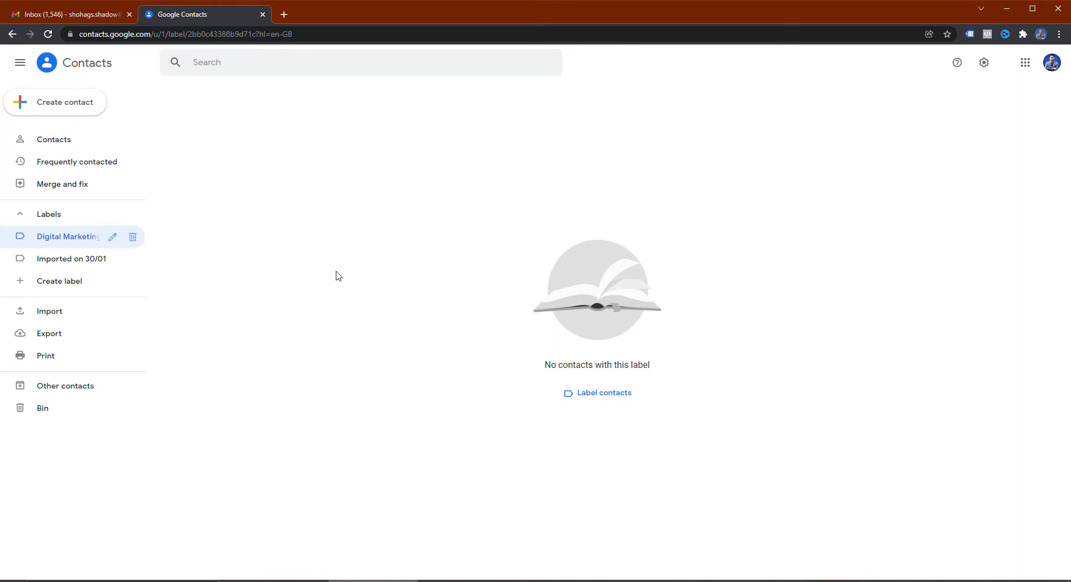
left_click(69, 149)
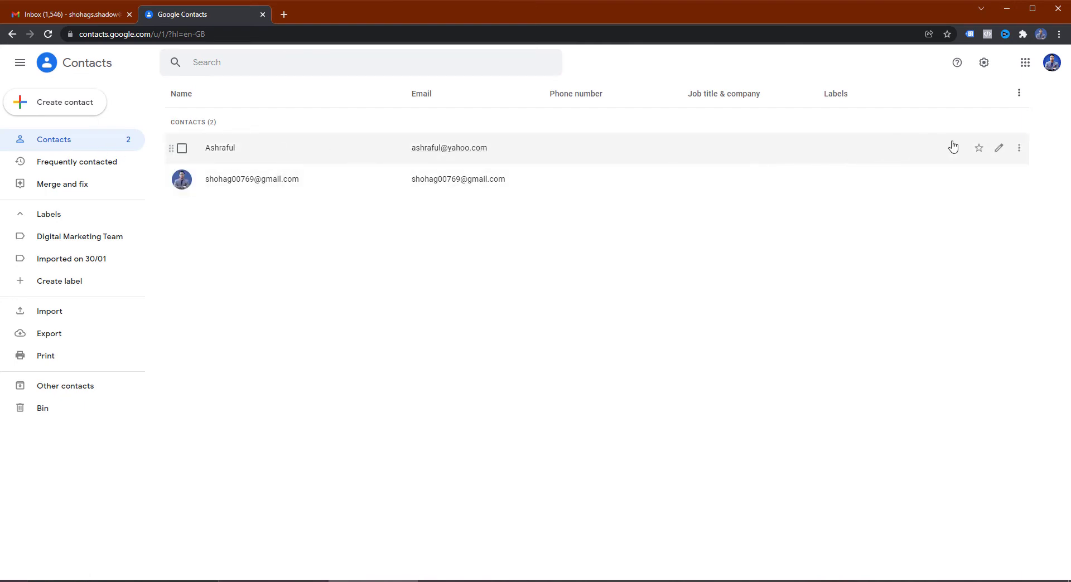
left_click(1019, 148)
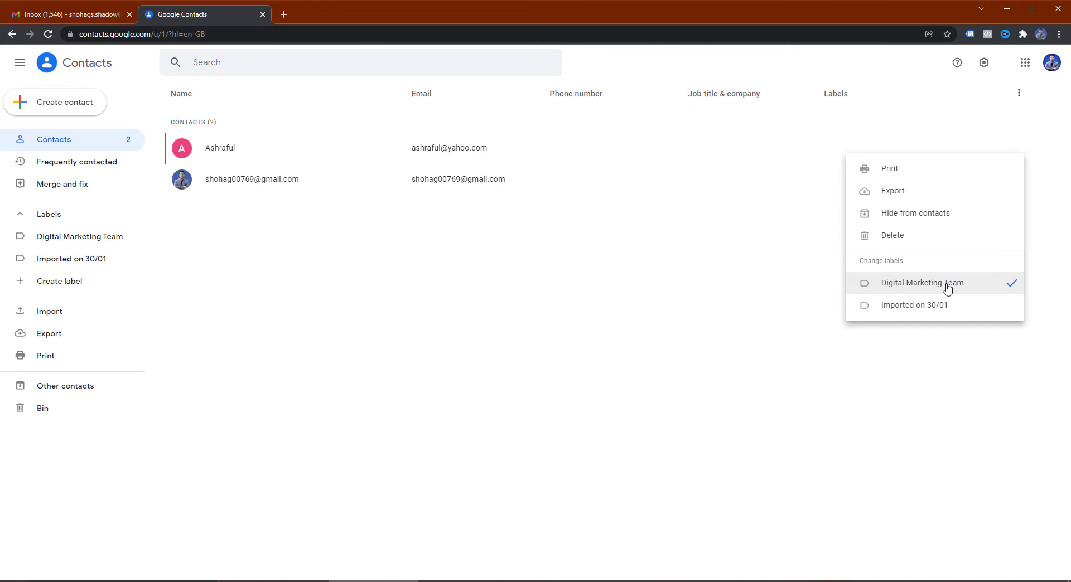
left_click(491, 241)
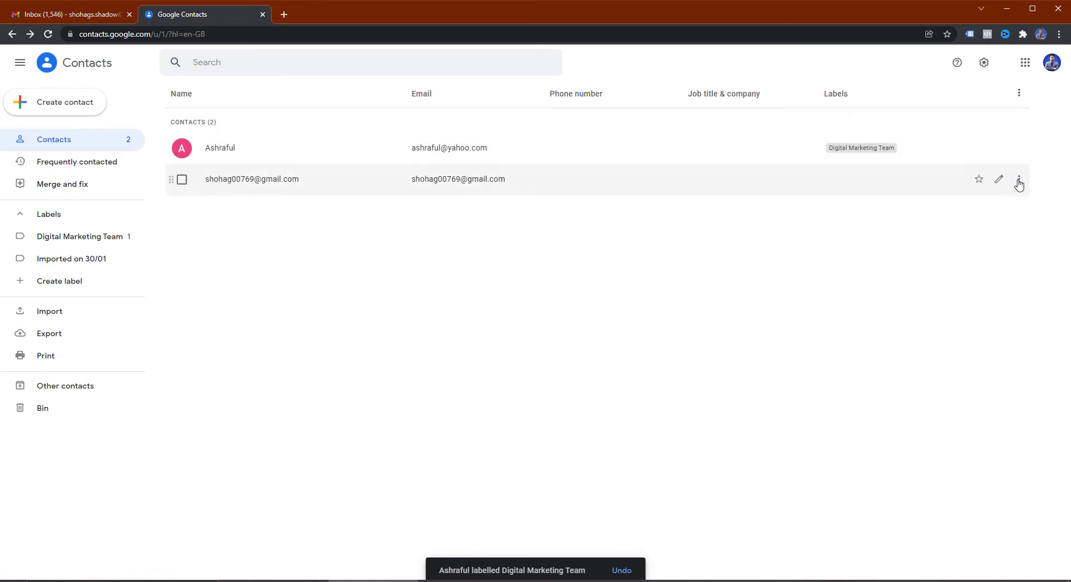
Step: Add the second contact to Digital Marketing Team and reload the contacts page
left_click(1018, 180)
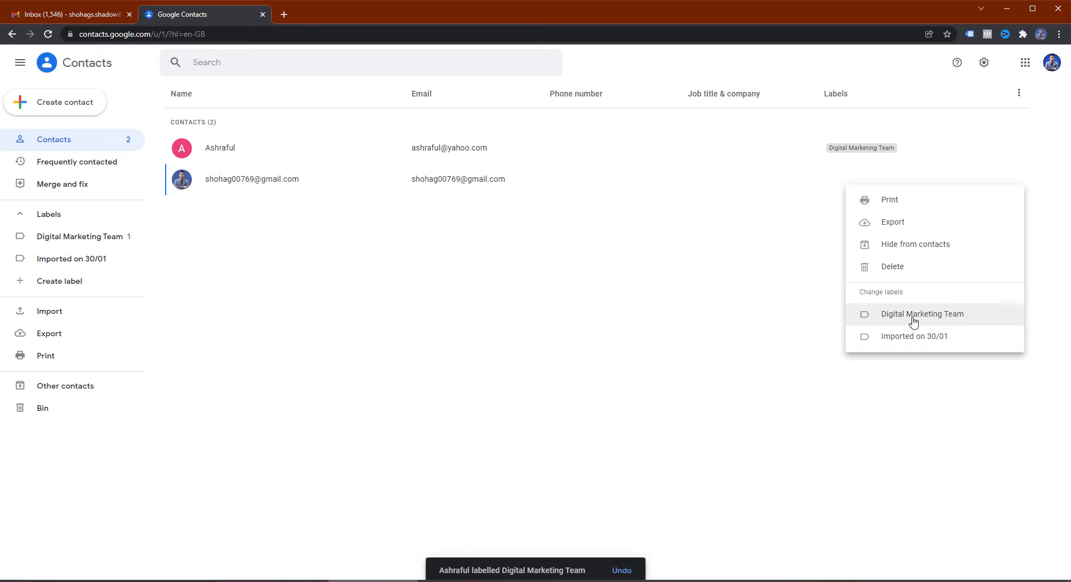
left_click(55, 167)
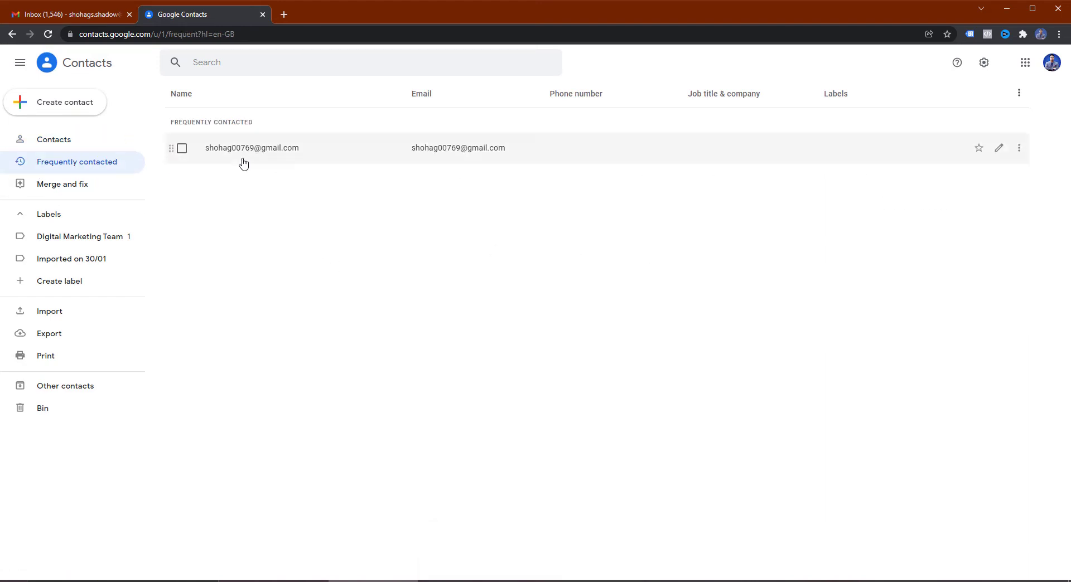
left_click(1019, 150)
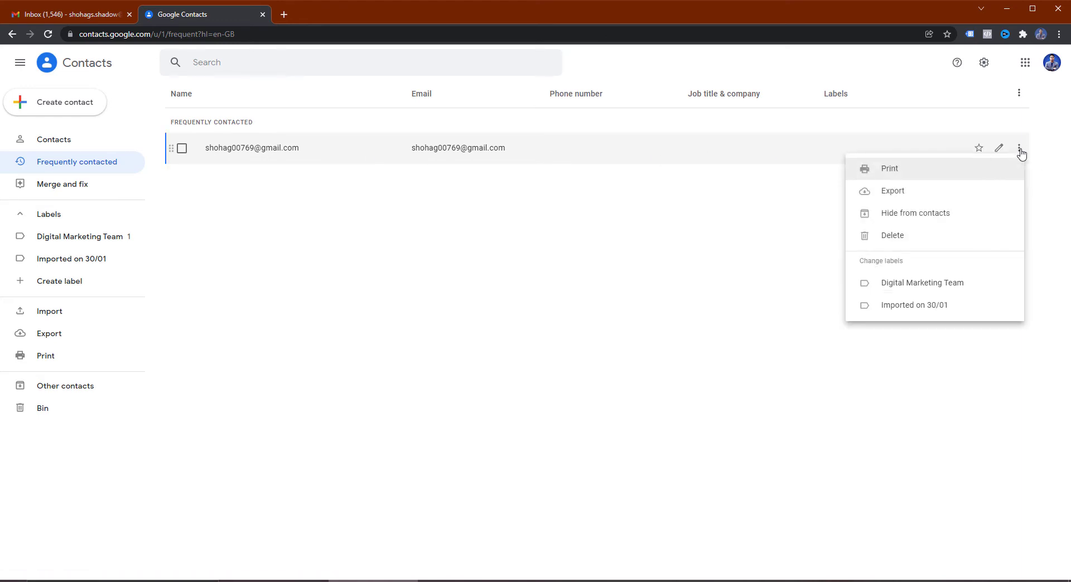
left_click(933, 285)
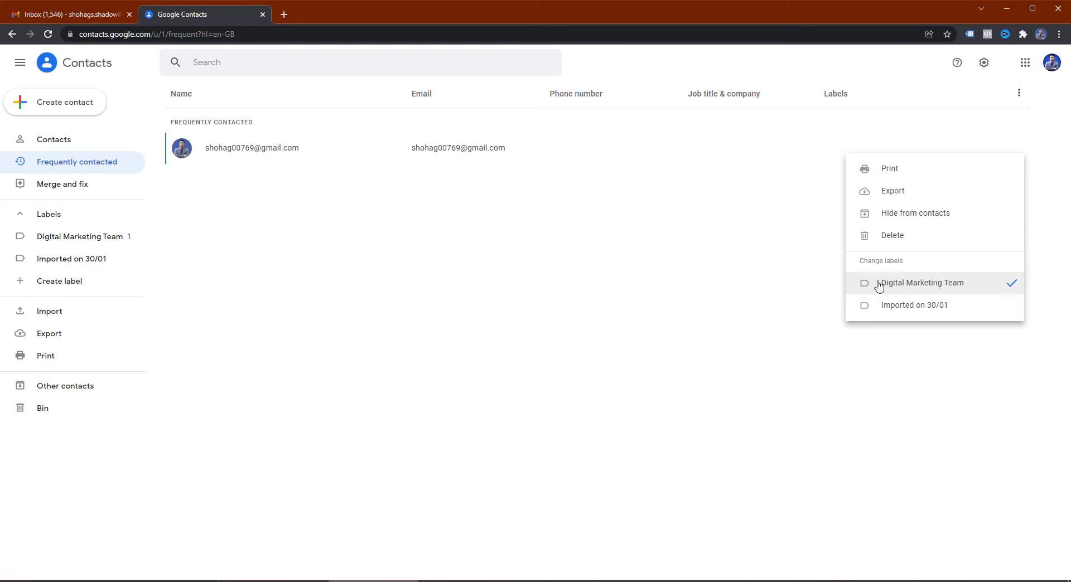
left_click(50, 241)
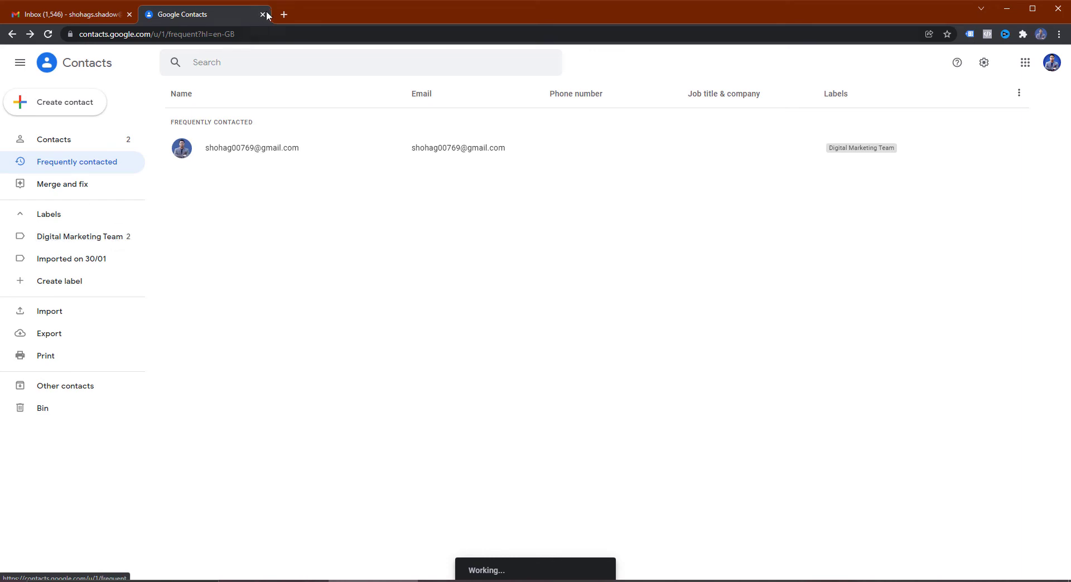
left_click(255, 37)
key("Return")
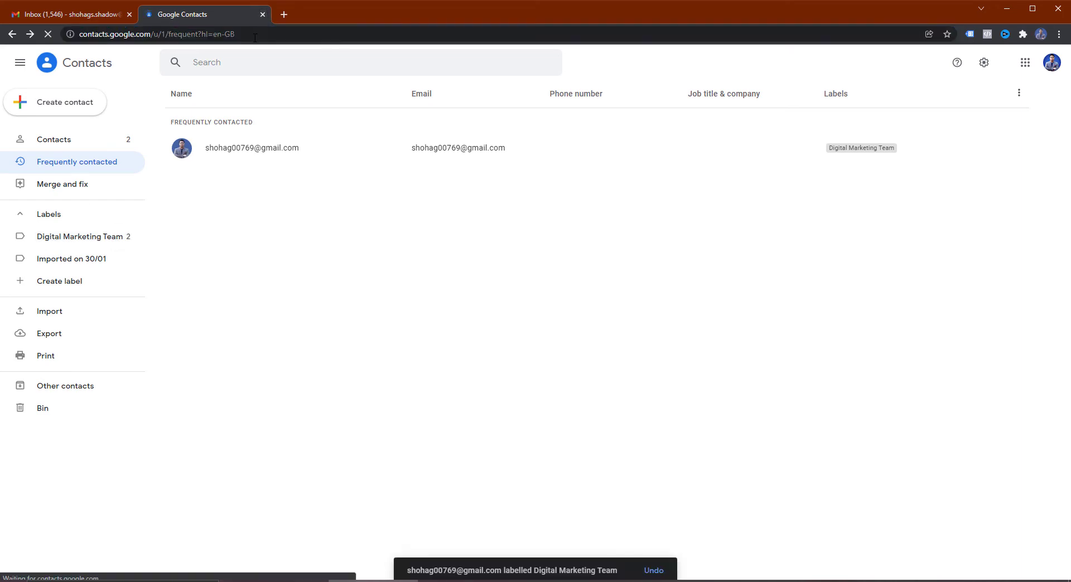
Step: Open the Digital Marketing Team label page listing its two member contacts
left_click(79, 240)
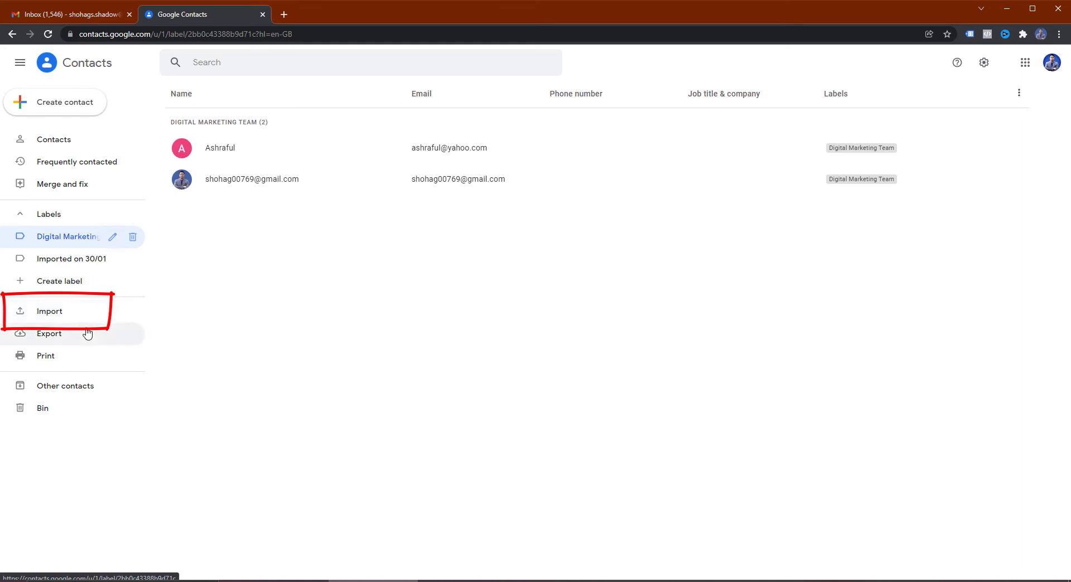
Step: Open Import from the label page and set imported contacts to go under Digital Marketing Team
left_click(64, 315)
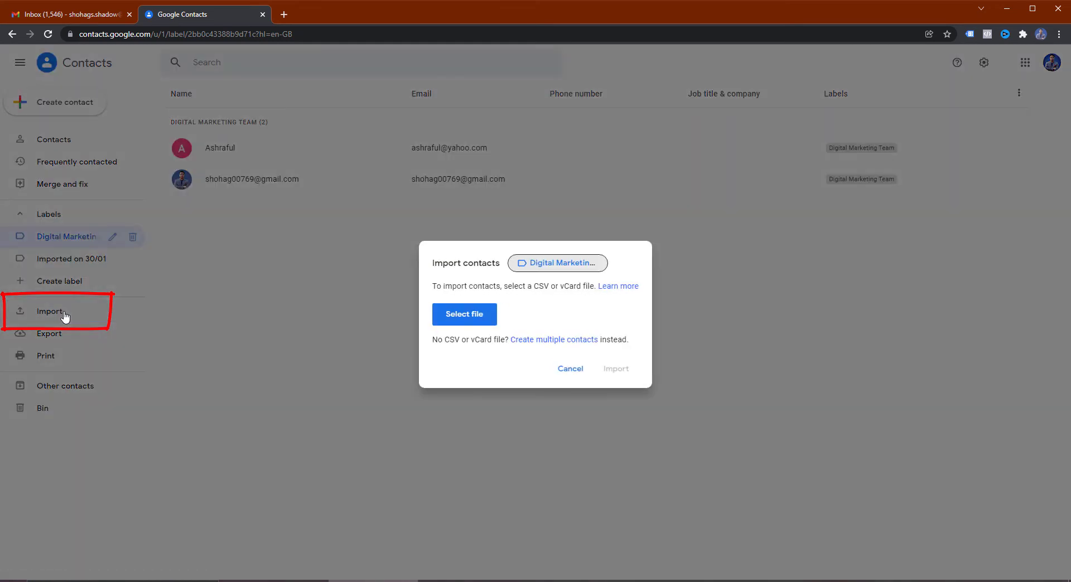
left_click(531, 268)
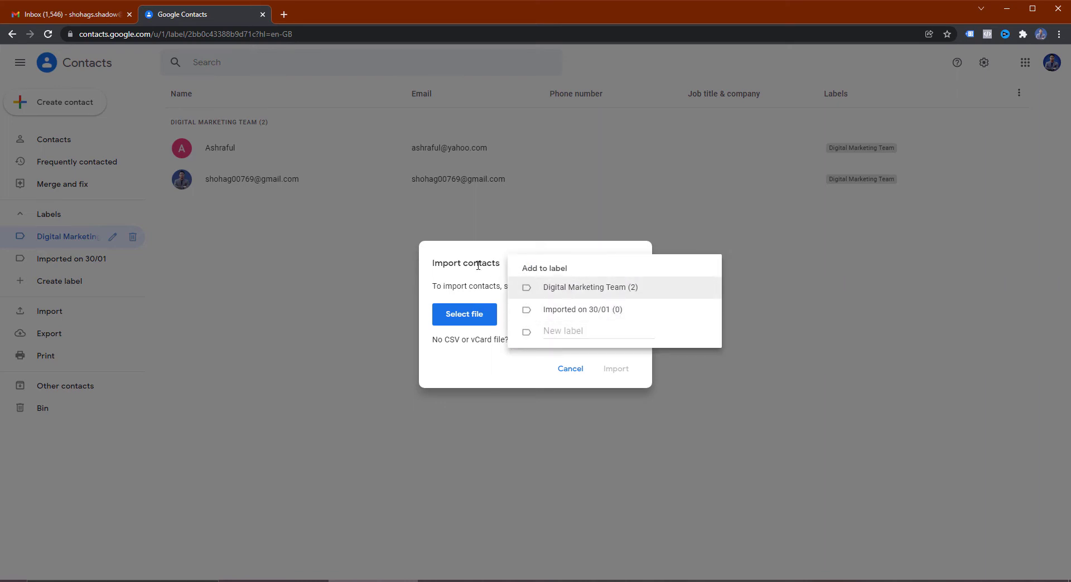
left_click(451, 258)
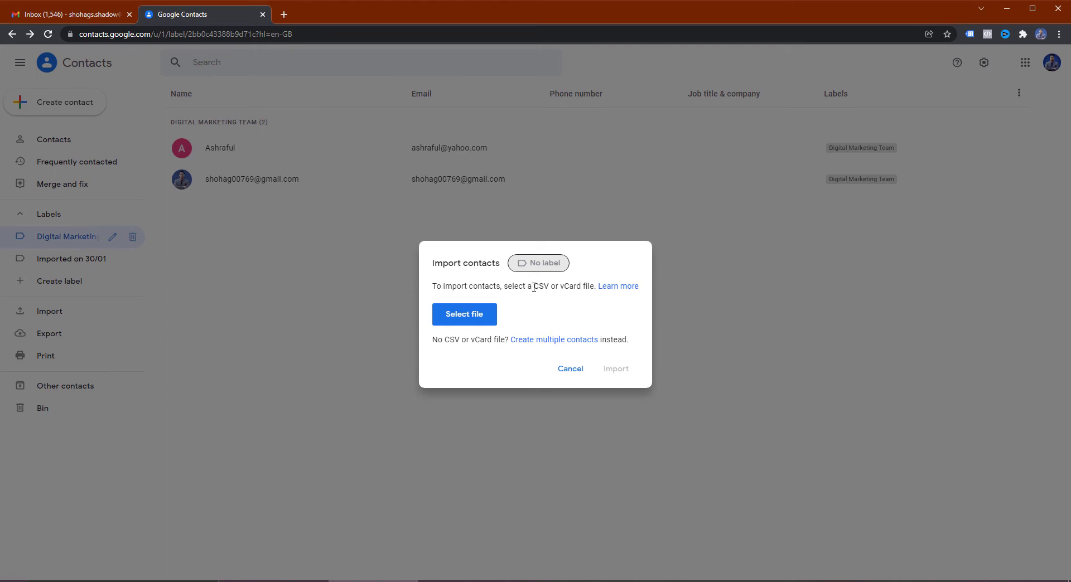
left_click_drag(534, 287, 553, 290)
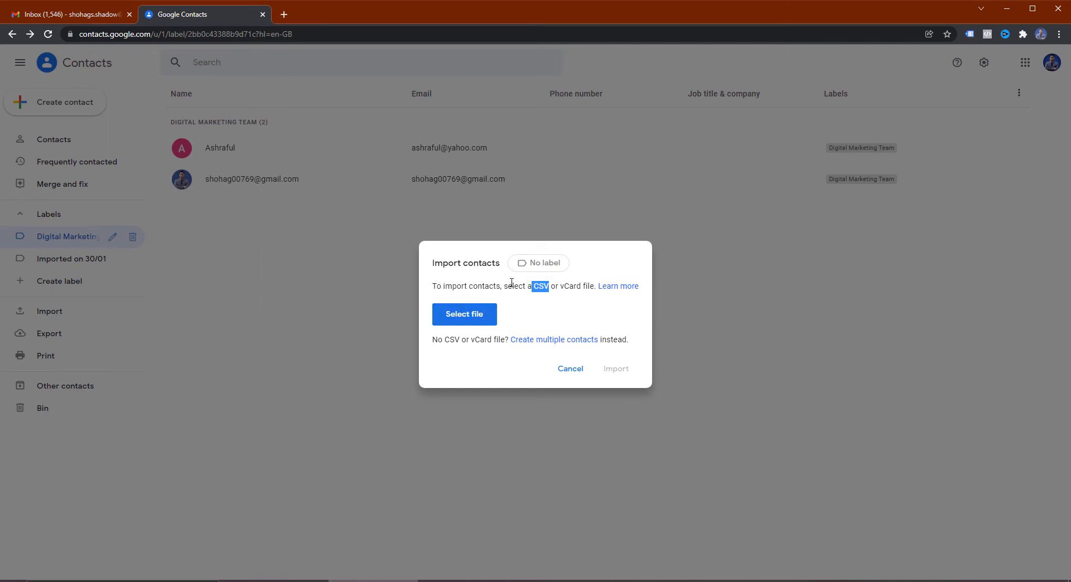
left_click(544, 266)
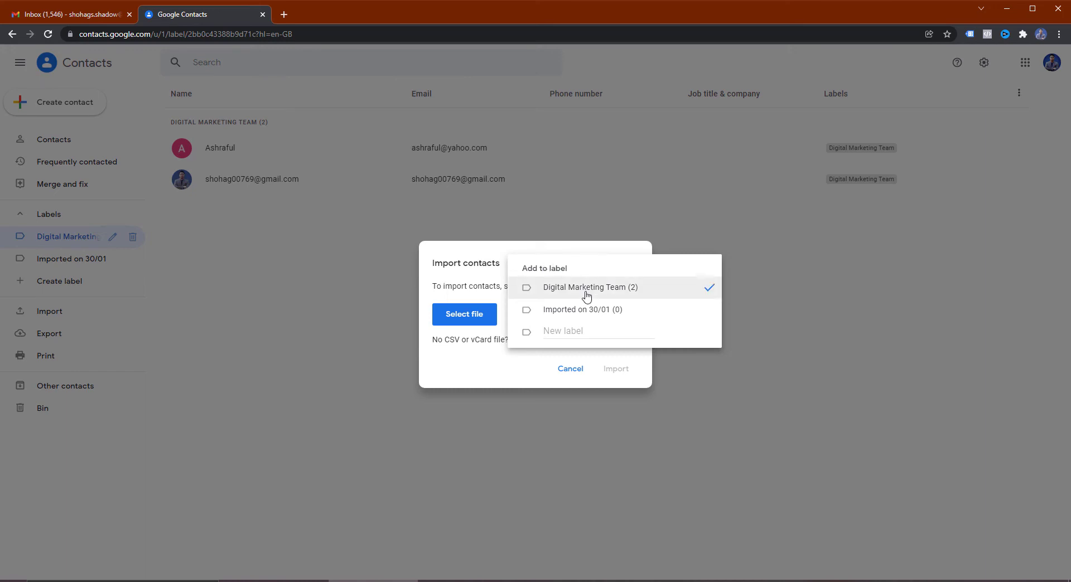
left_click(462, 251)
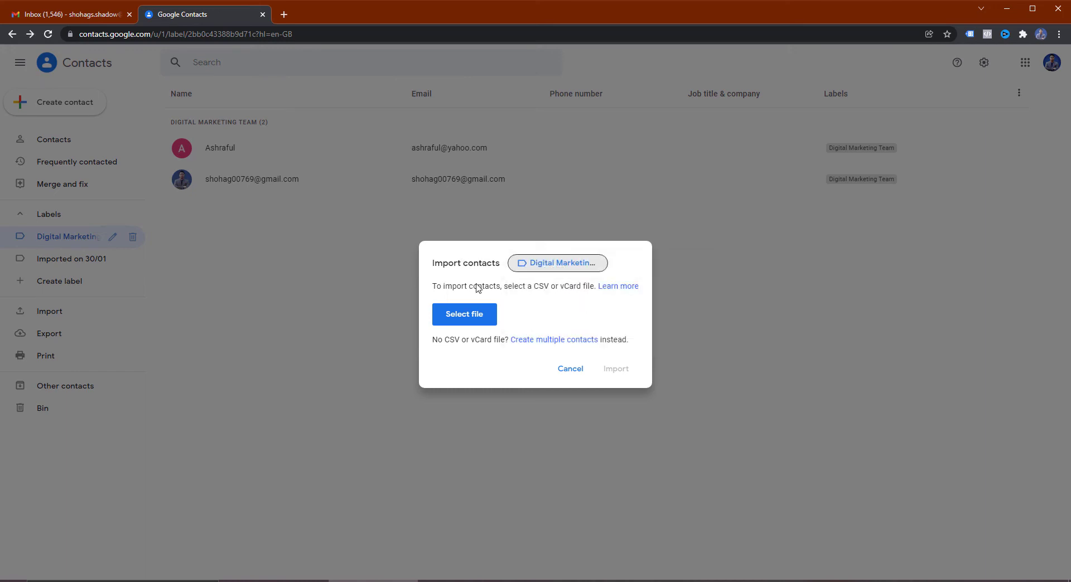
left_click(467, 316)
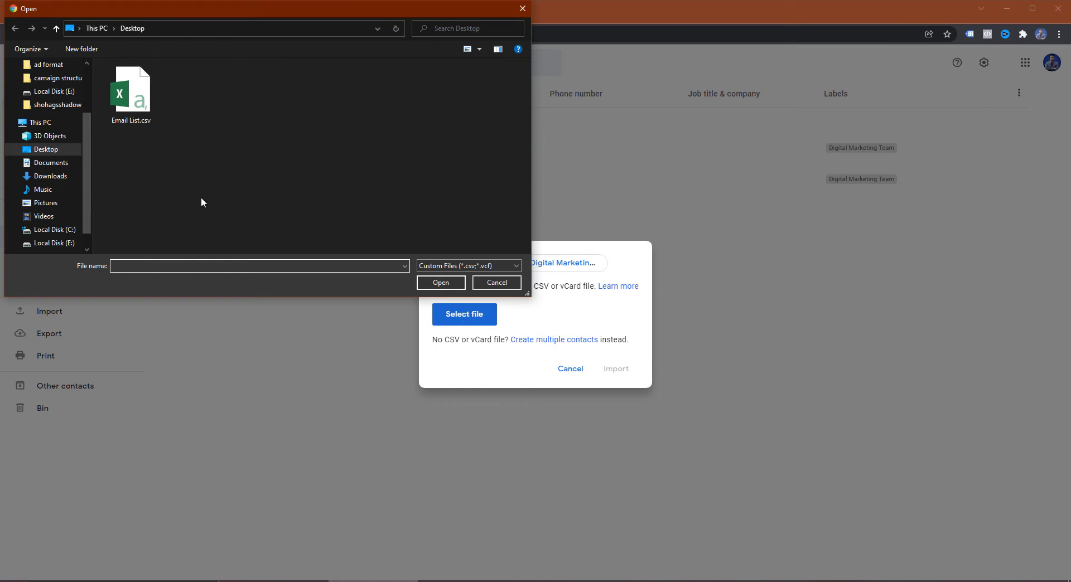
Step: Browse to Desktop in the file picker, cancel without choosing a file, and minimise Chrome
left_click(53, 150)
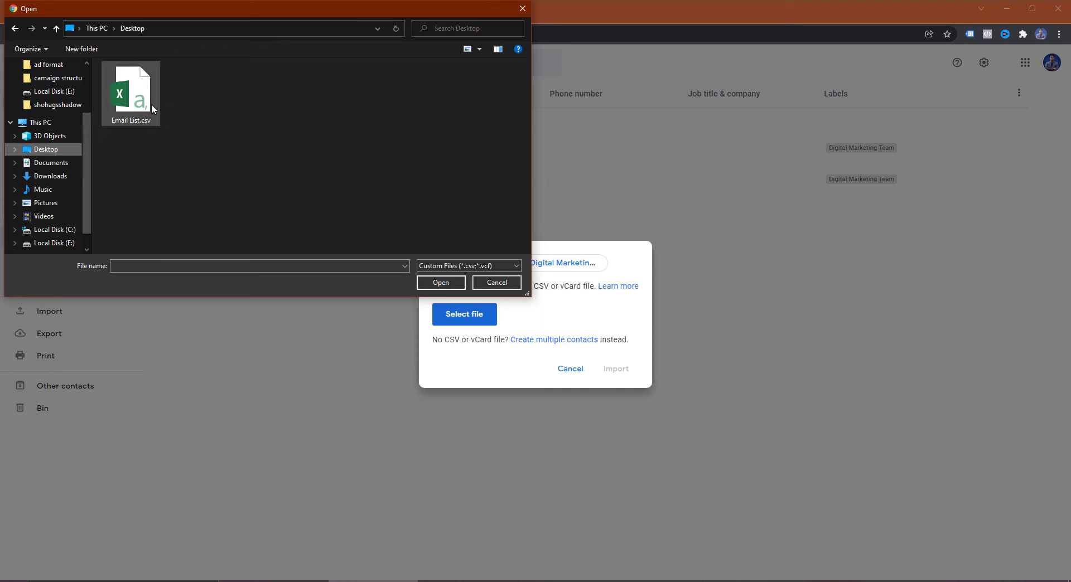
scroll(49, 188, "up", 3)
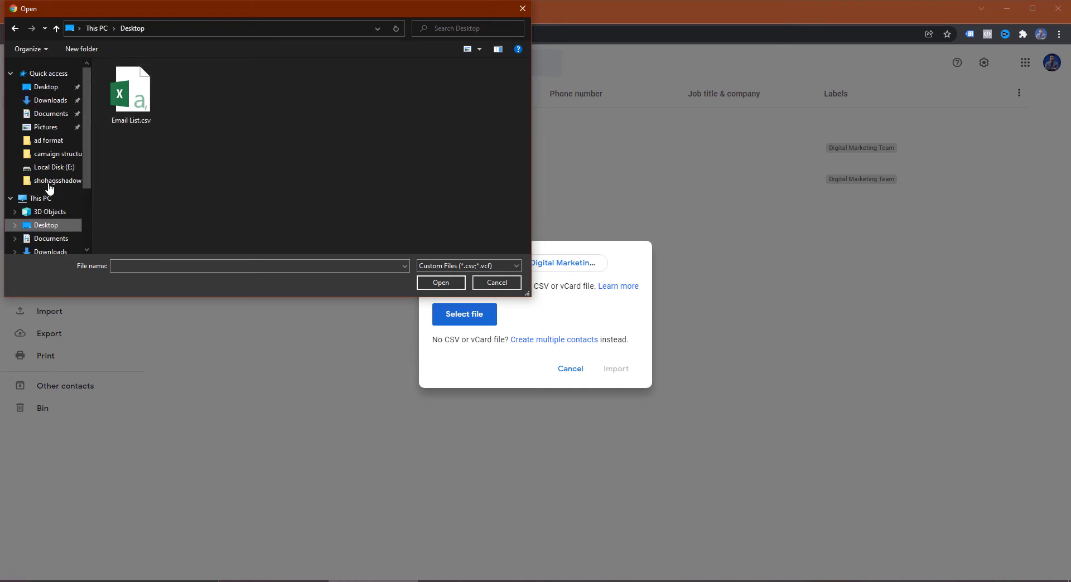
left_click(56, 88)
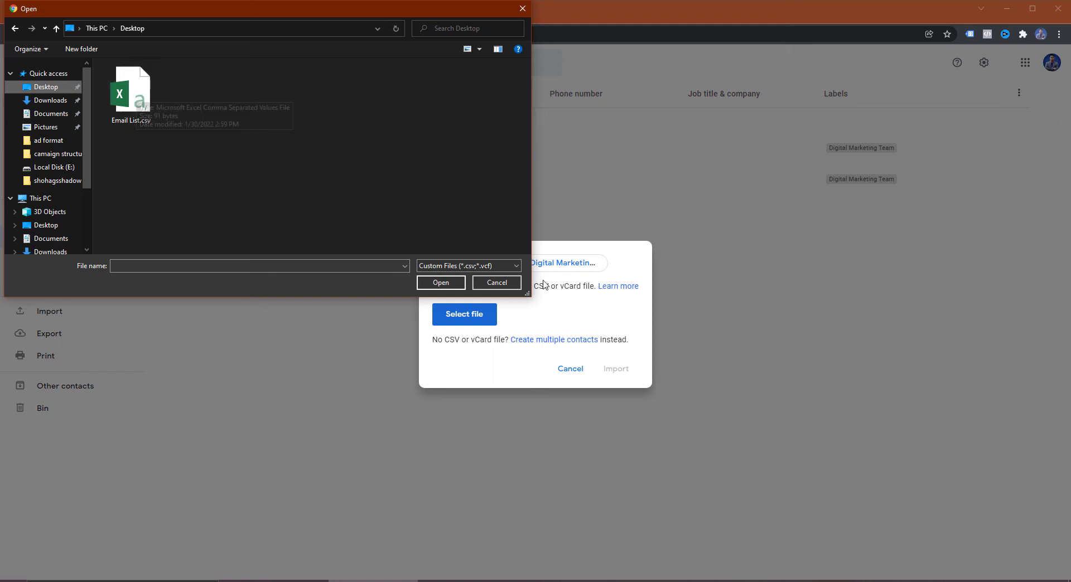
left_click(508, 282)
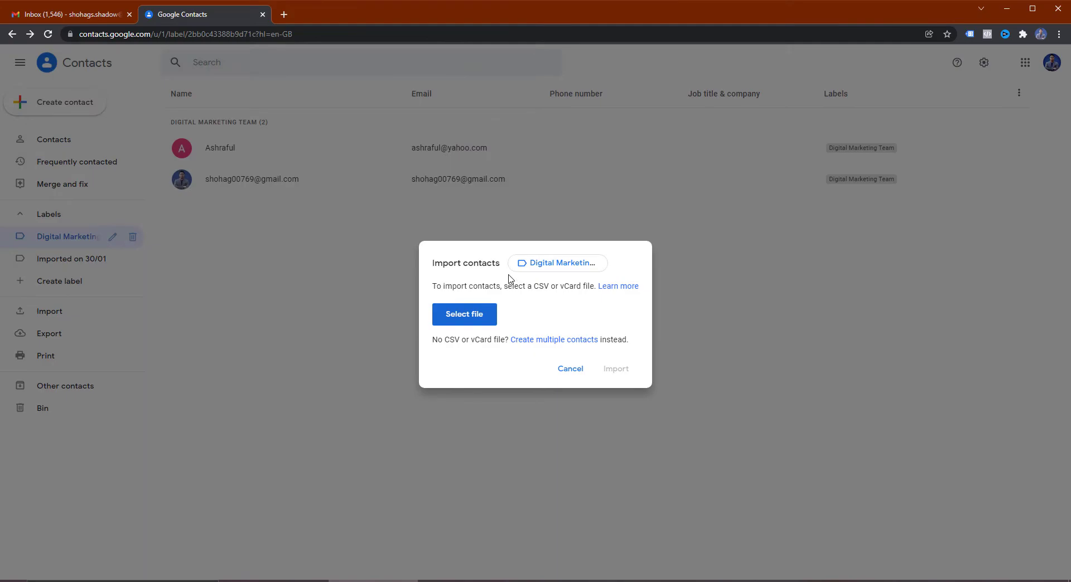
left_click(1008, 10)
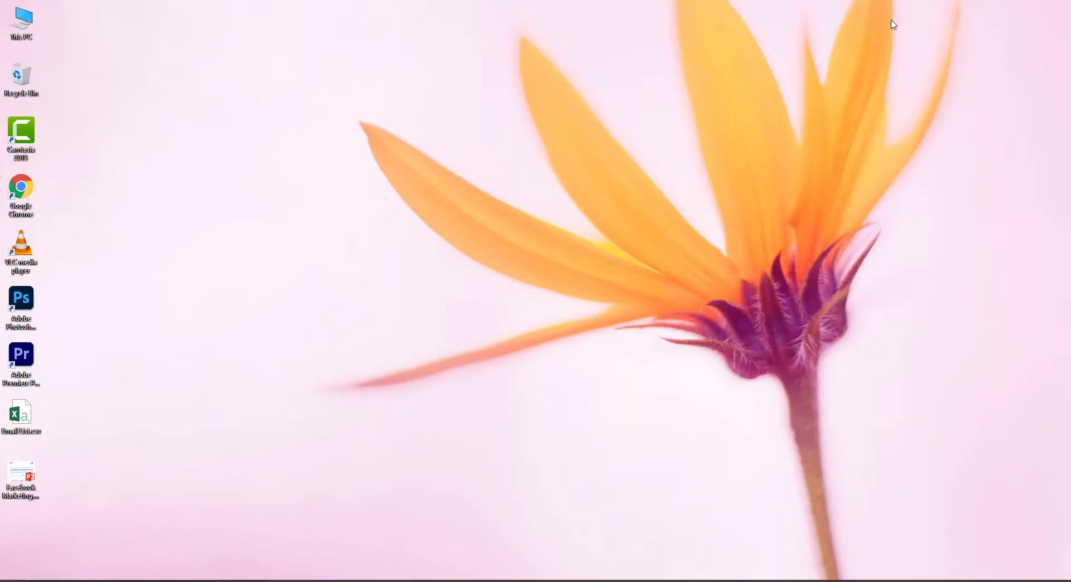
Step: Open Email List.csv from the desktop in Excel to view its Name and Email columns
double_click(32, 427)
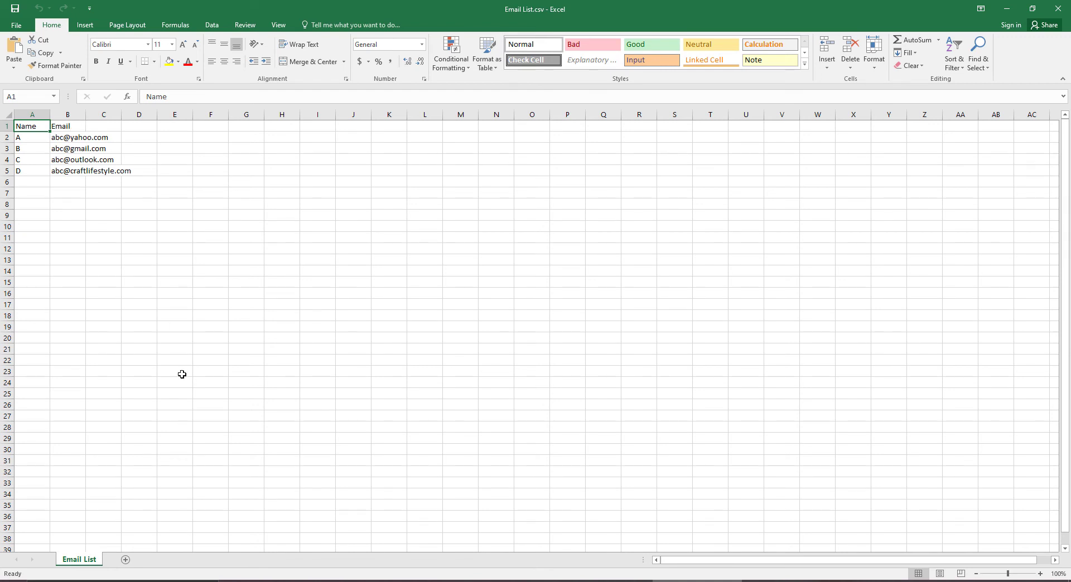
left_click(16, 24)
Step: Confirm Email List.csv's Save As type stays CSV (Comma delimited), then close Excel without saving
left_click(37, 138)
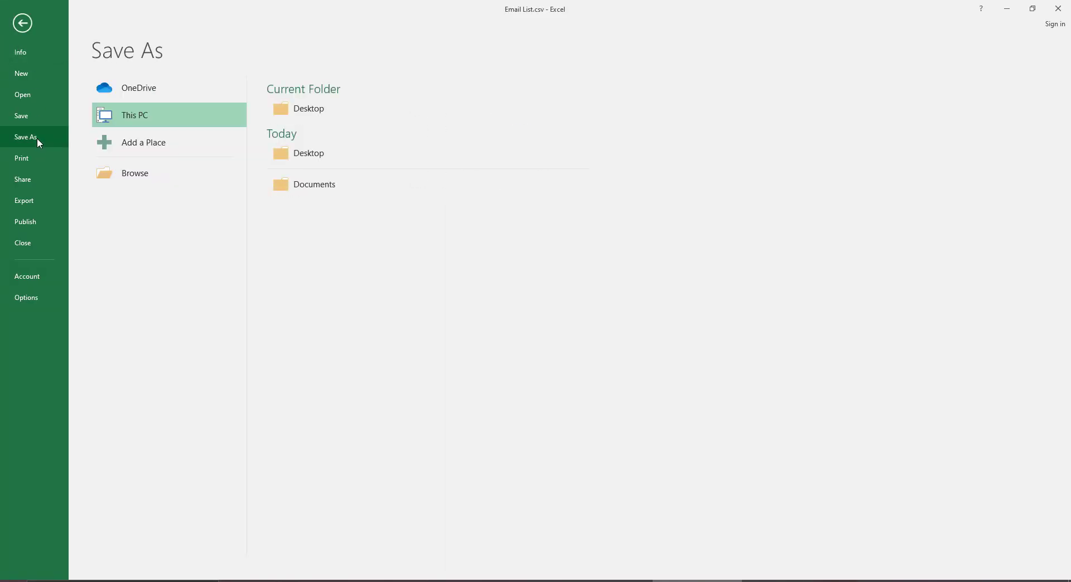
double_click(143, 123)
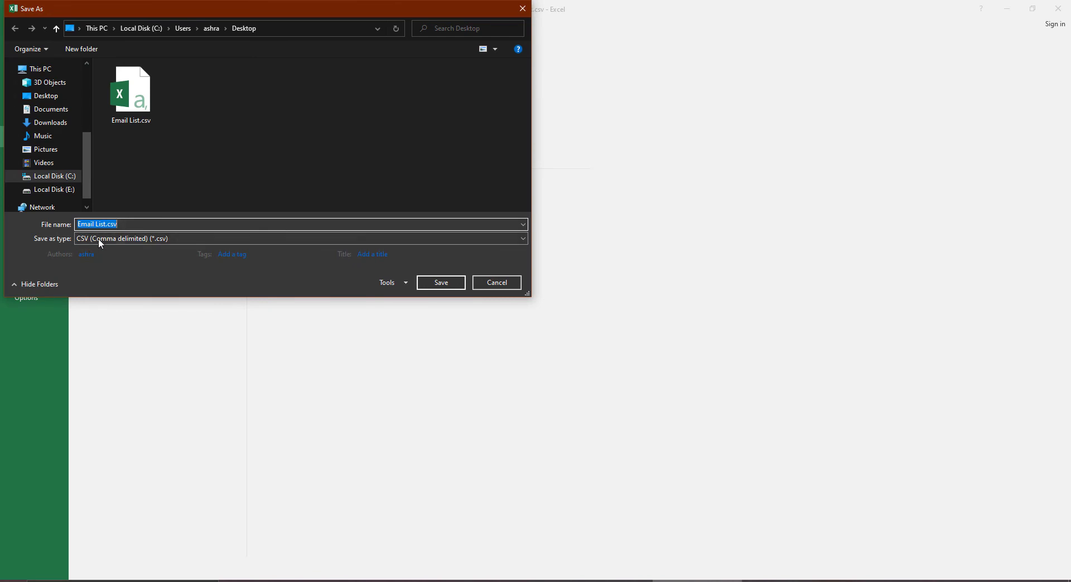
left_click(99, 239)
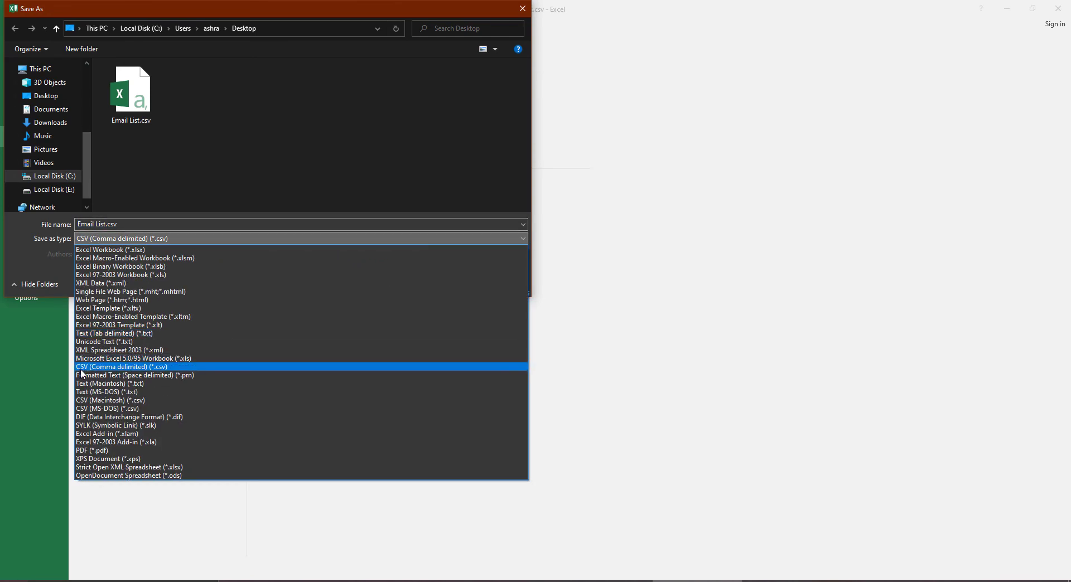
left_click(173, 139)
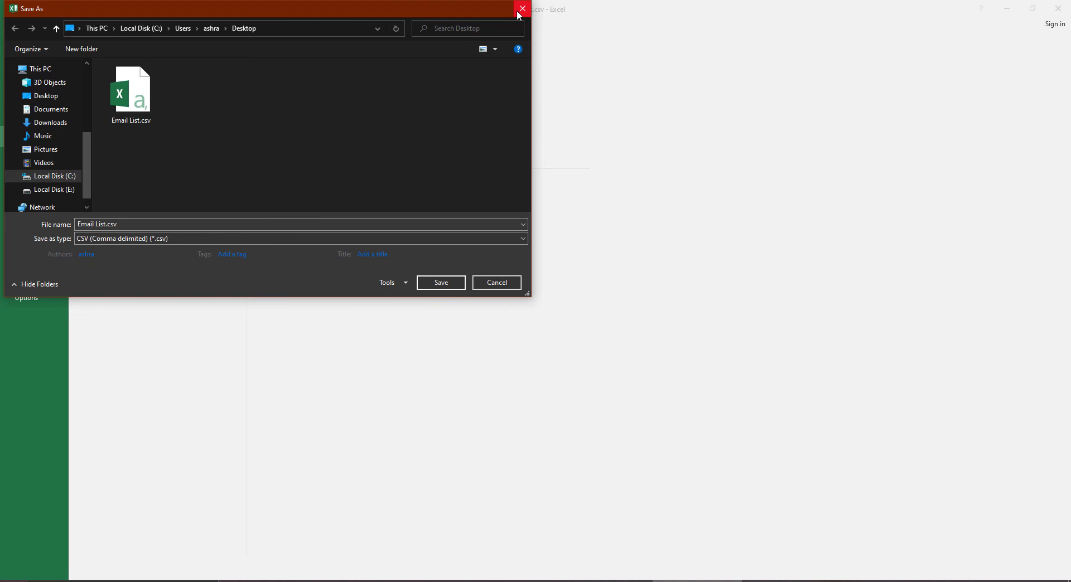
left_click(132, 237)
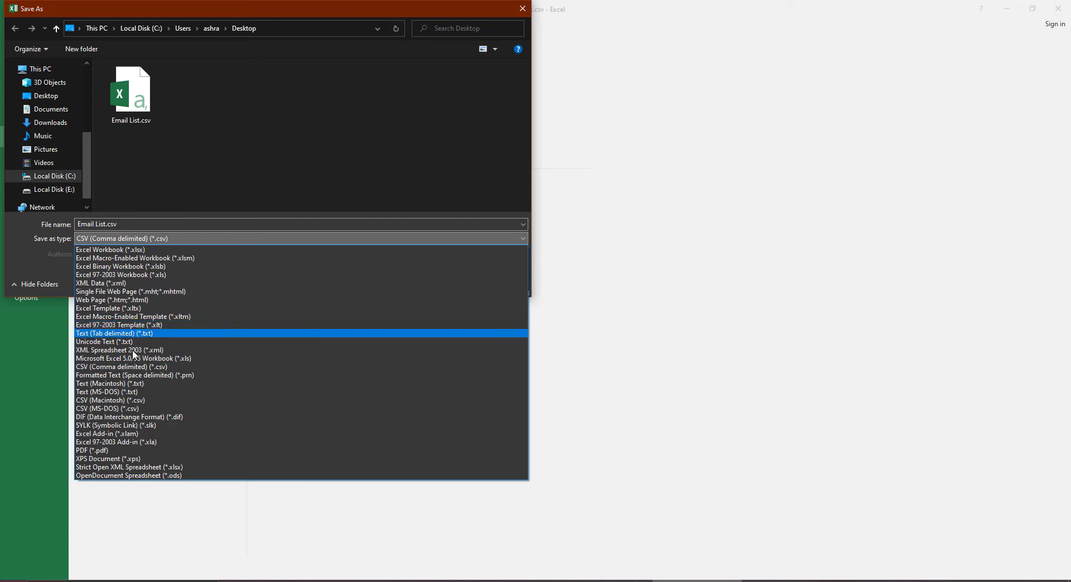
left_click(142, 190)
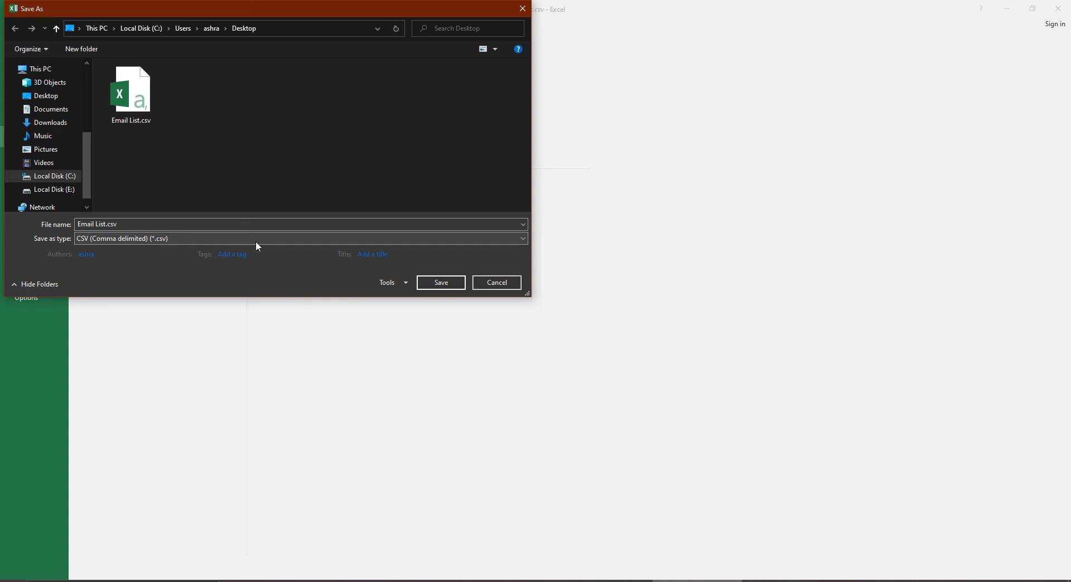
left_click(522, 8)
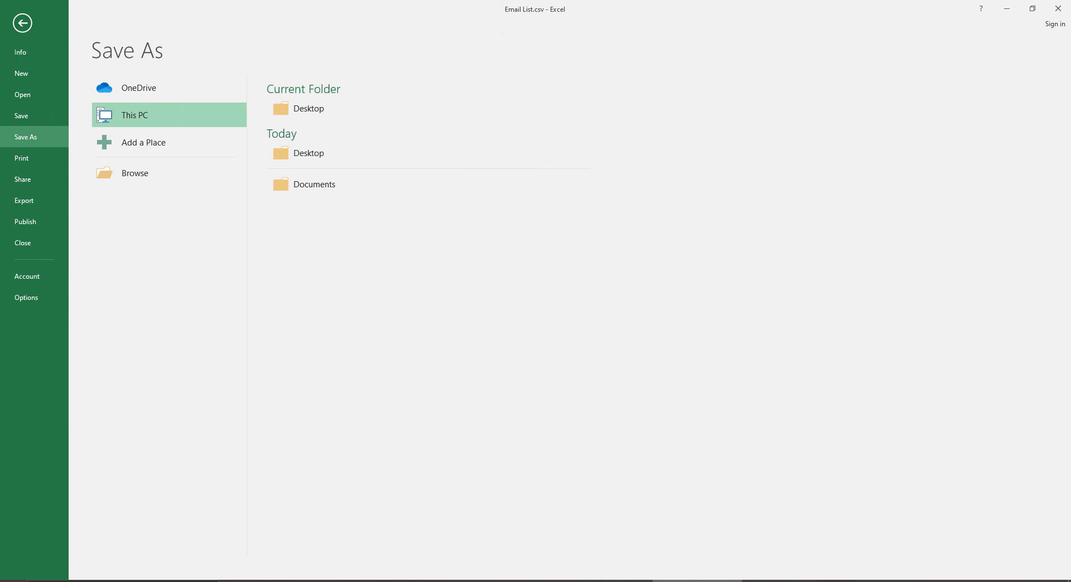
left_click(1058, 8)
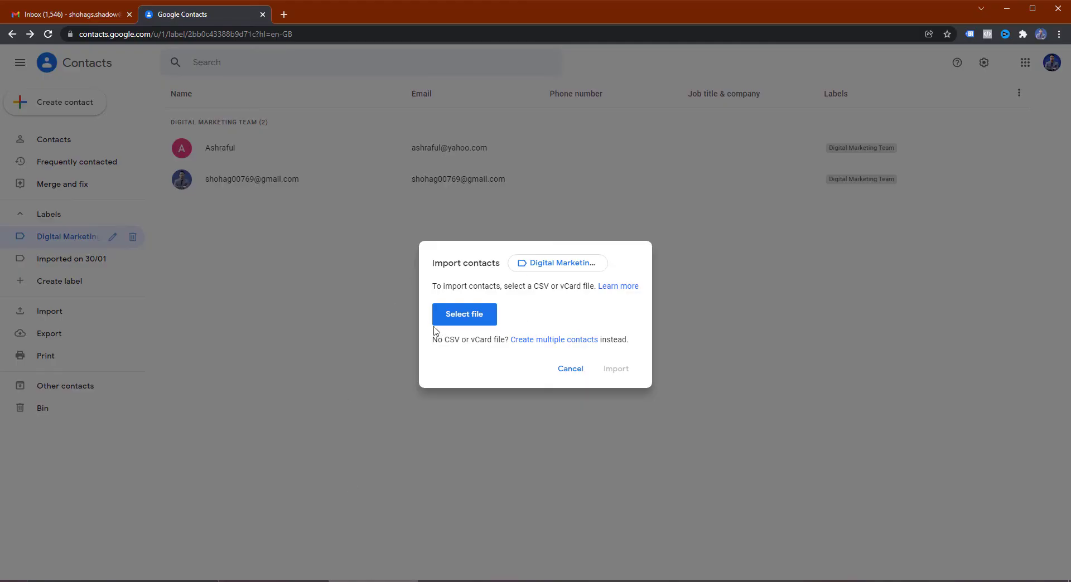
Step: Import Email List.csv, adding contacts A–D tagged with the Digital Marketing Team label
left_click(468, 322)
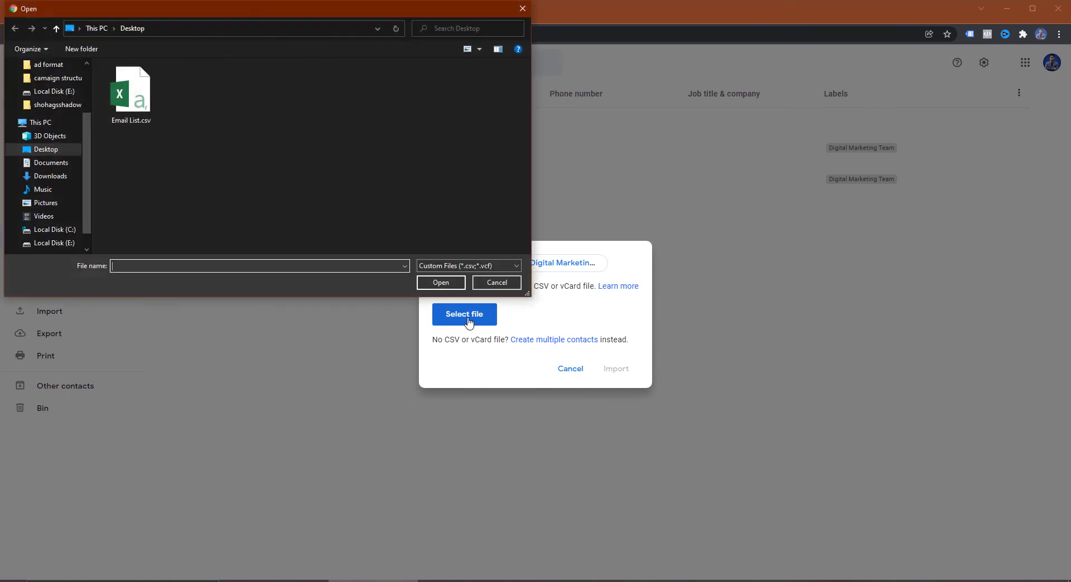
double_click(129, 89)
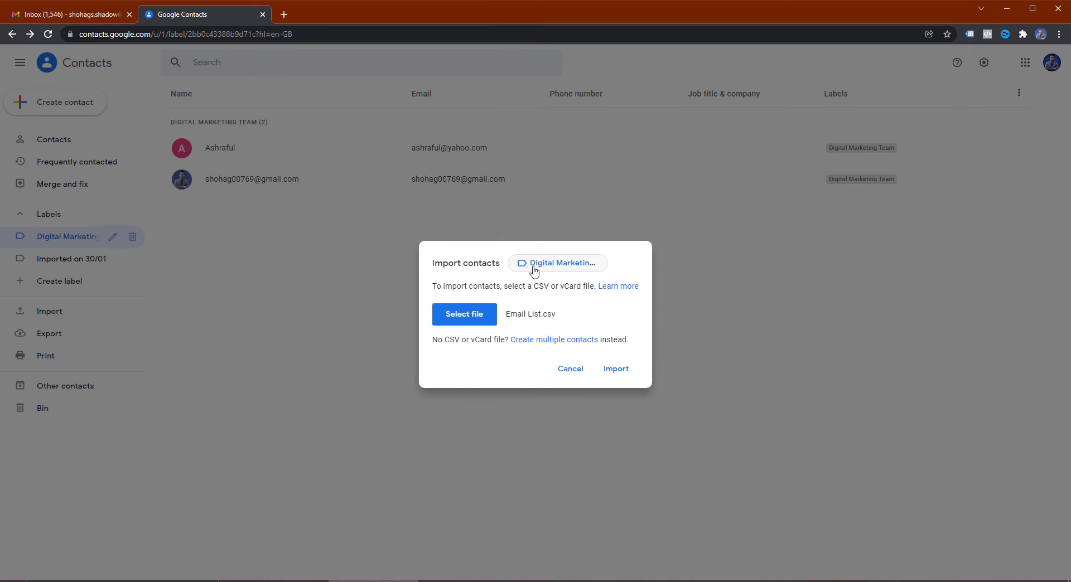
left_click(620, 374)
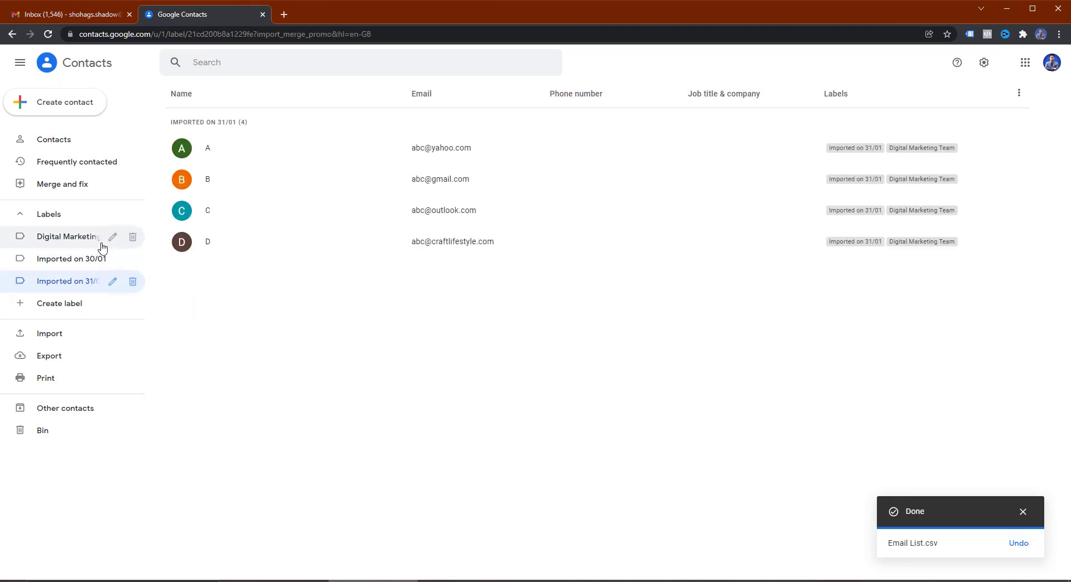
Step: Confirm the Digital Marketing Team label holds six contacts, then return to the Gmail inbox
left_click(84, 244)
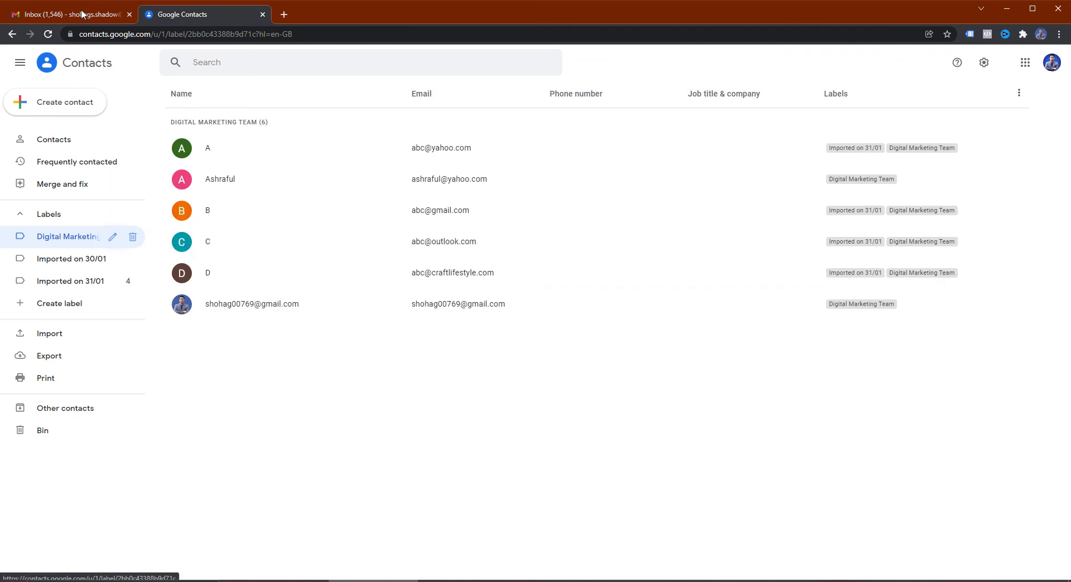
left_click(56, 16)
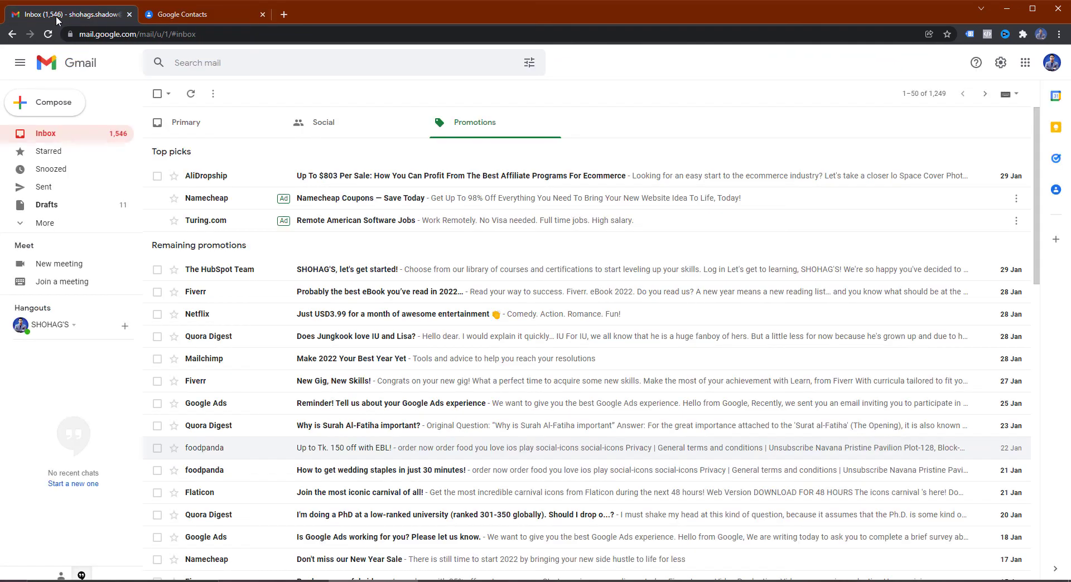
Step: Start a new Gmail message addressed to the Digital Marketing Team label's six contacts
left_click(49, 107)
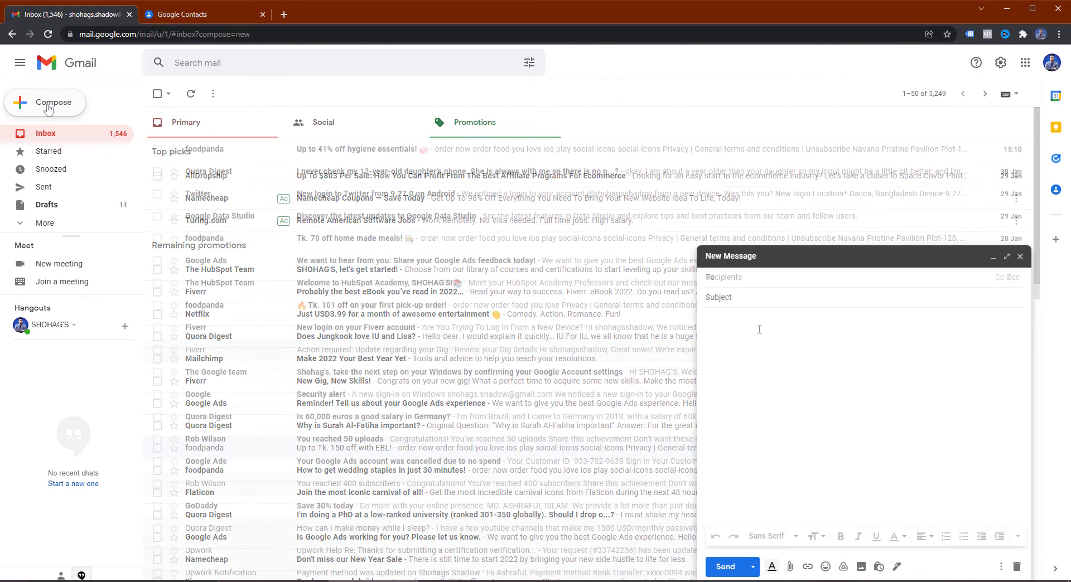
type("di")
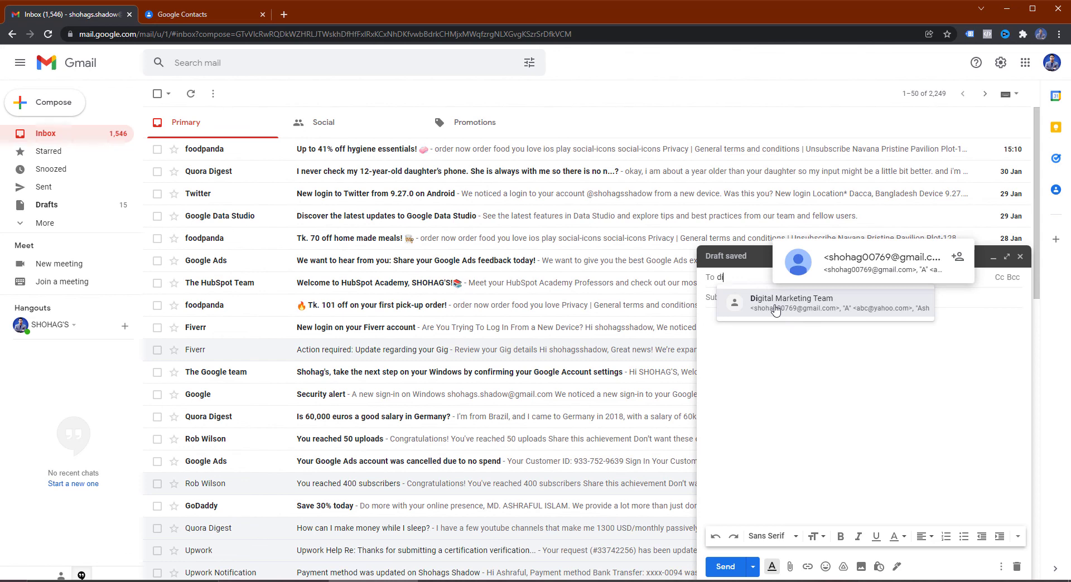
left_click(775, 310)
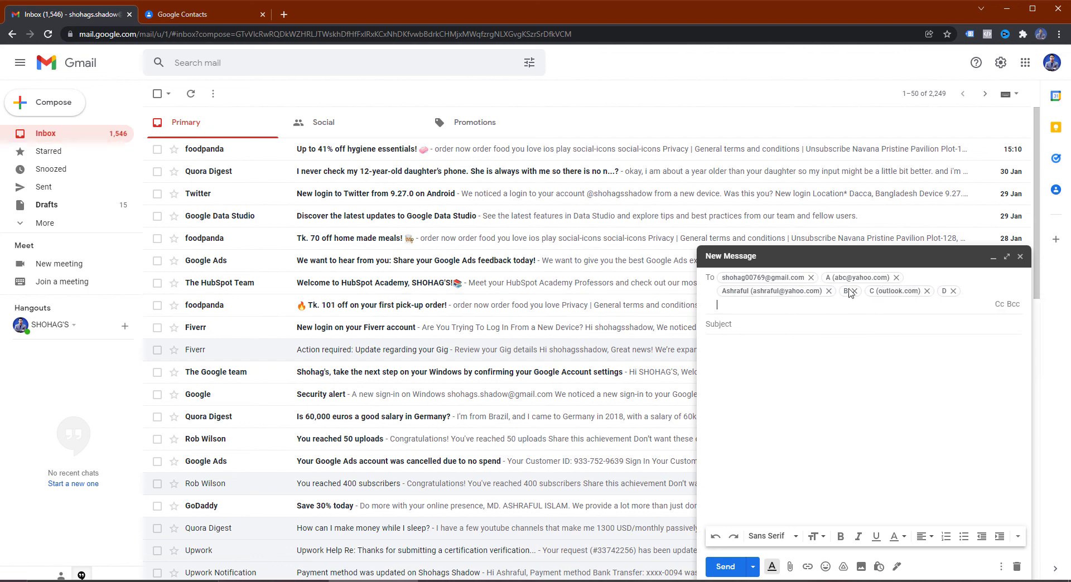
mouse_move(848, 290)
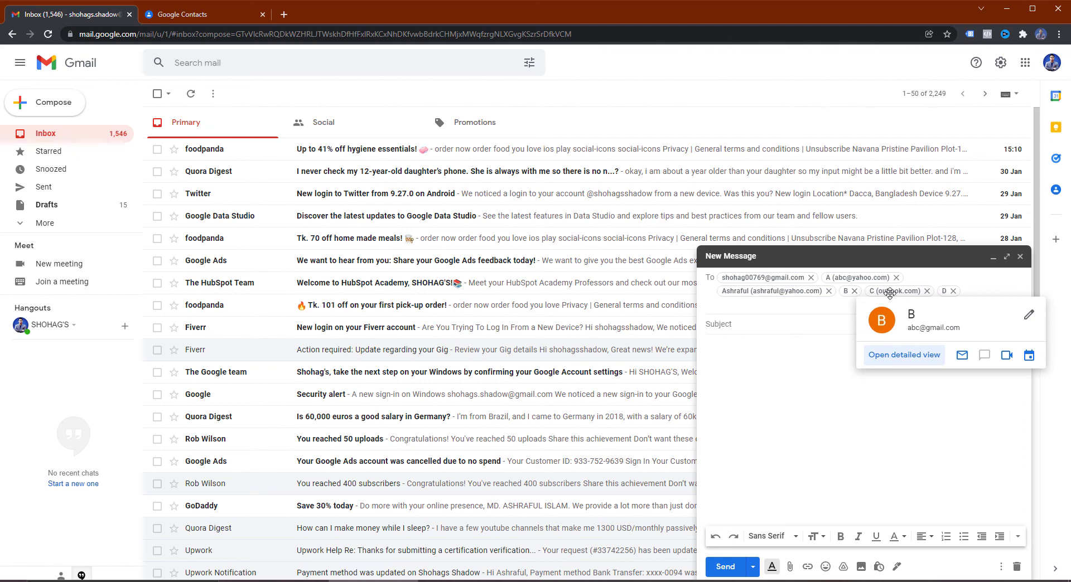
mouse_move(891, 293)
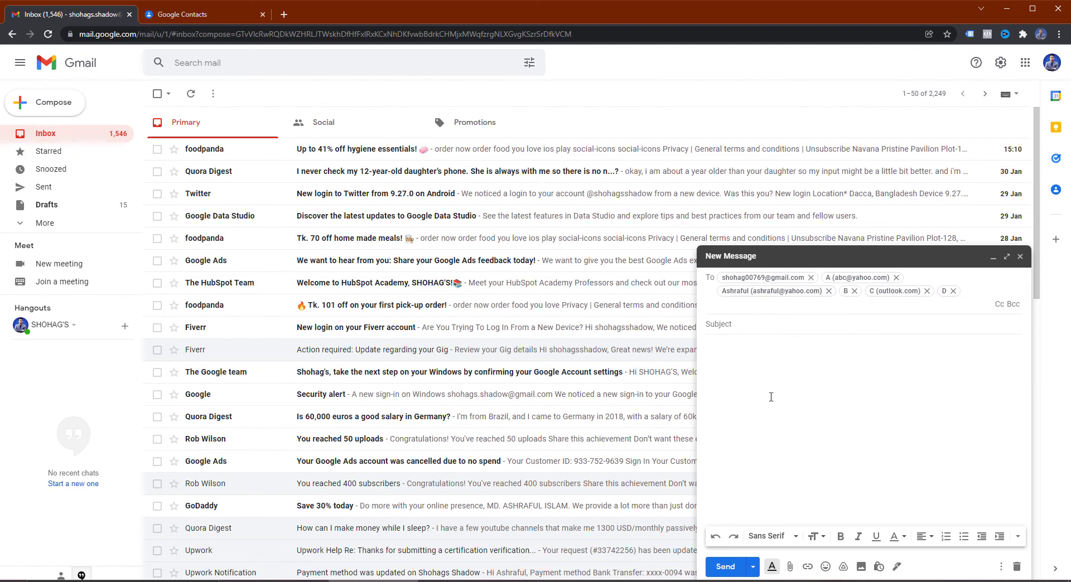
left_click(727, 332)
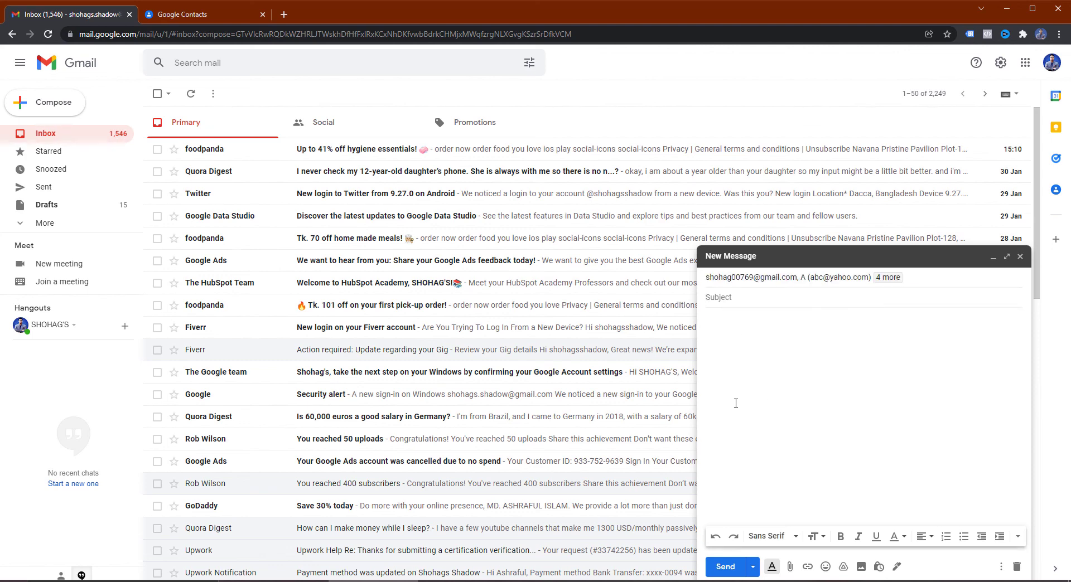